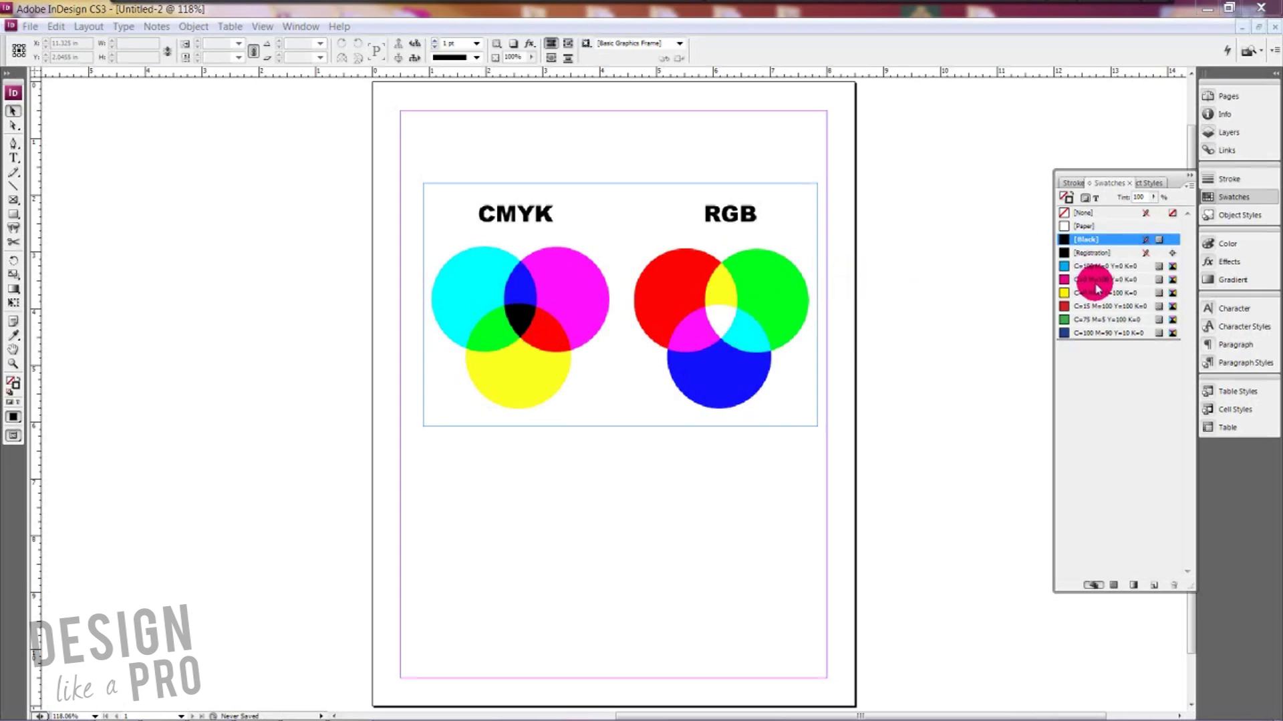
Step: Start a new colour swatch, trying RGB mode before returning it to CMYK
{"action": "left_click", "coordinate": [1189, 185]}
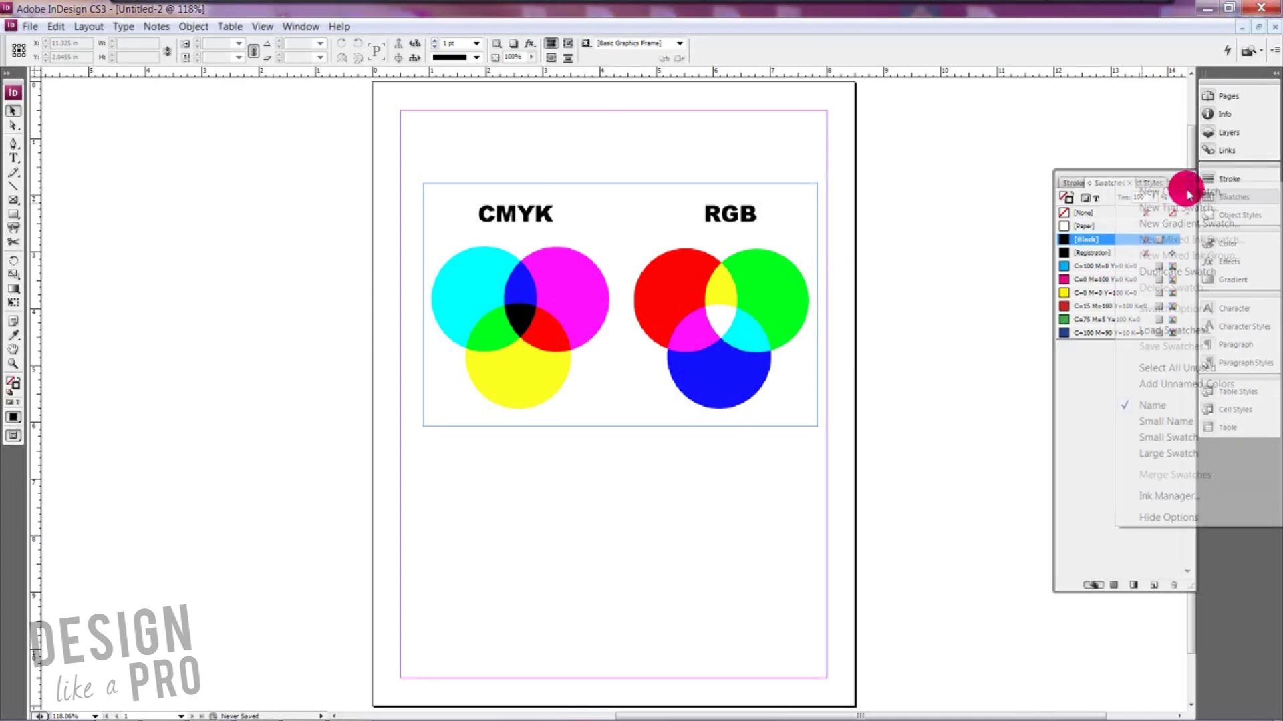
{"action": "left_click", "coordinate": [1165, 194]}
{"action": "left_click", "coordinate": [653, 280]}
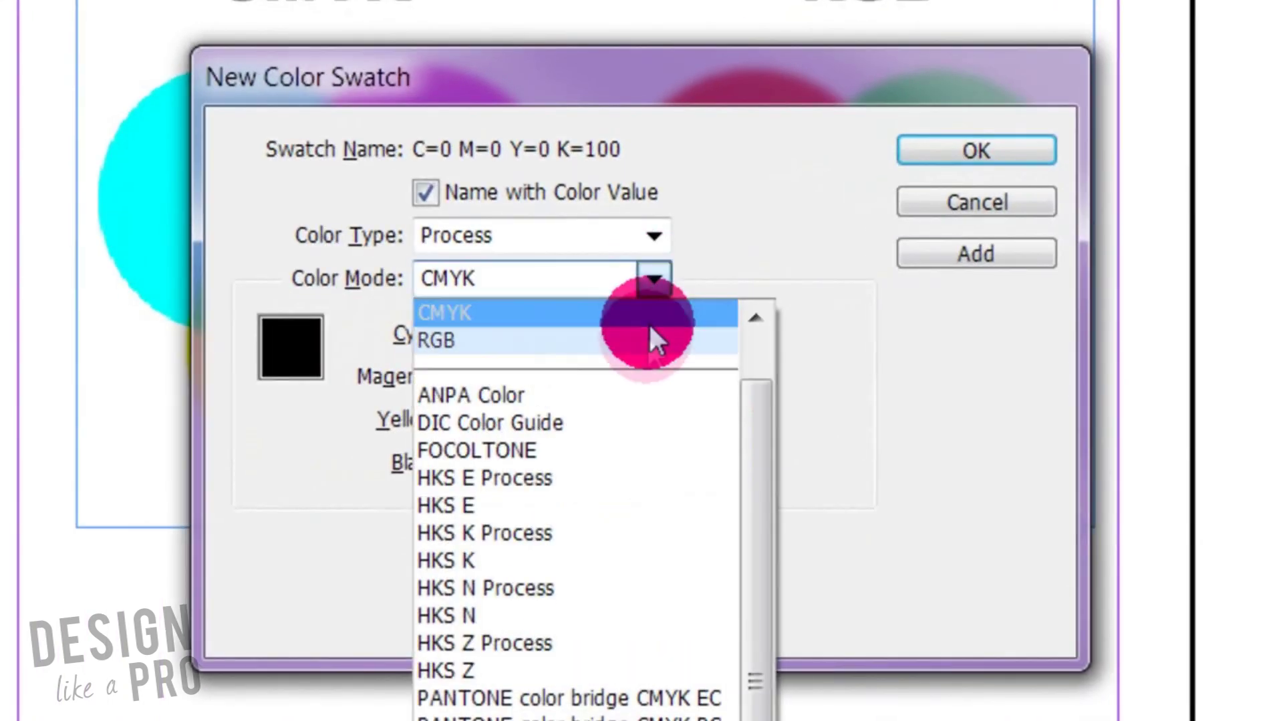
{"action": "left_click", "coordinate": [647, 337]}
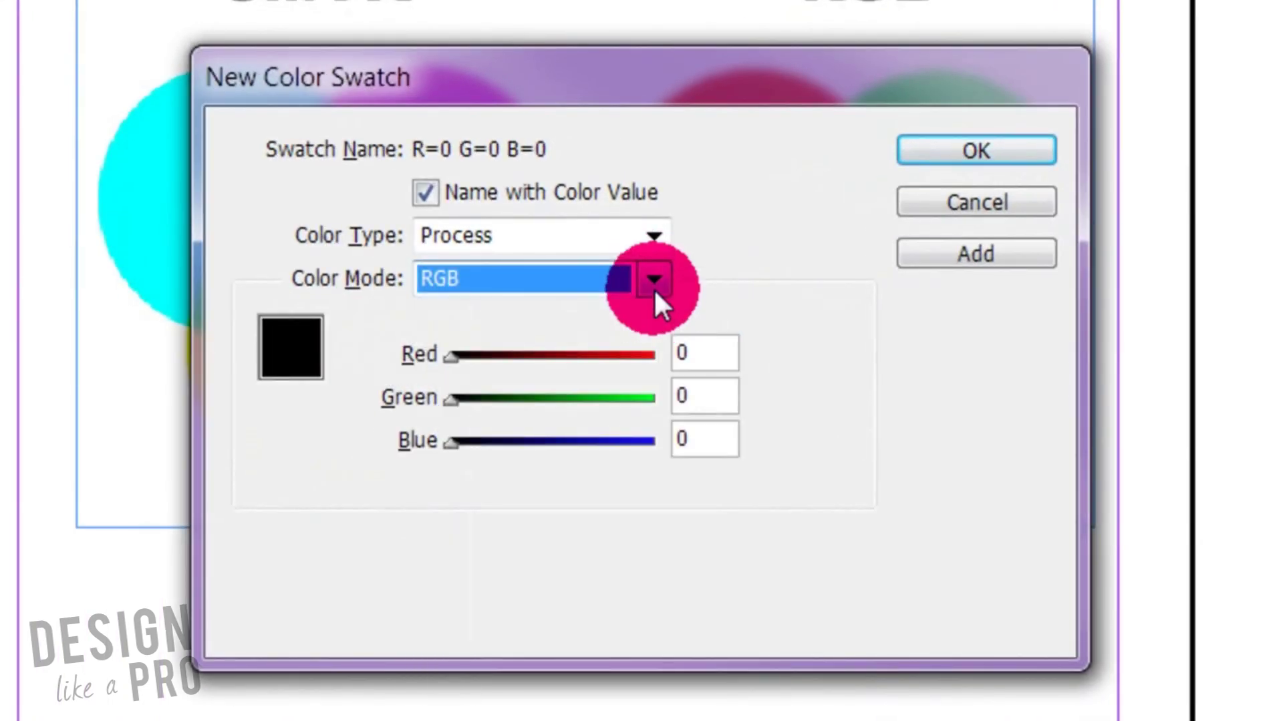
{"action": "left_click", "coordinate": [655, 284]}
{"action": "scroll", "coordinate": [653, 352], "scroll_direction": "up", "scroll_amount": 2}
{"action": "left_click_drag", "start_coordinate": [768, 410], "coordinate": [768, 354]}
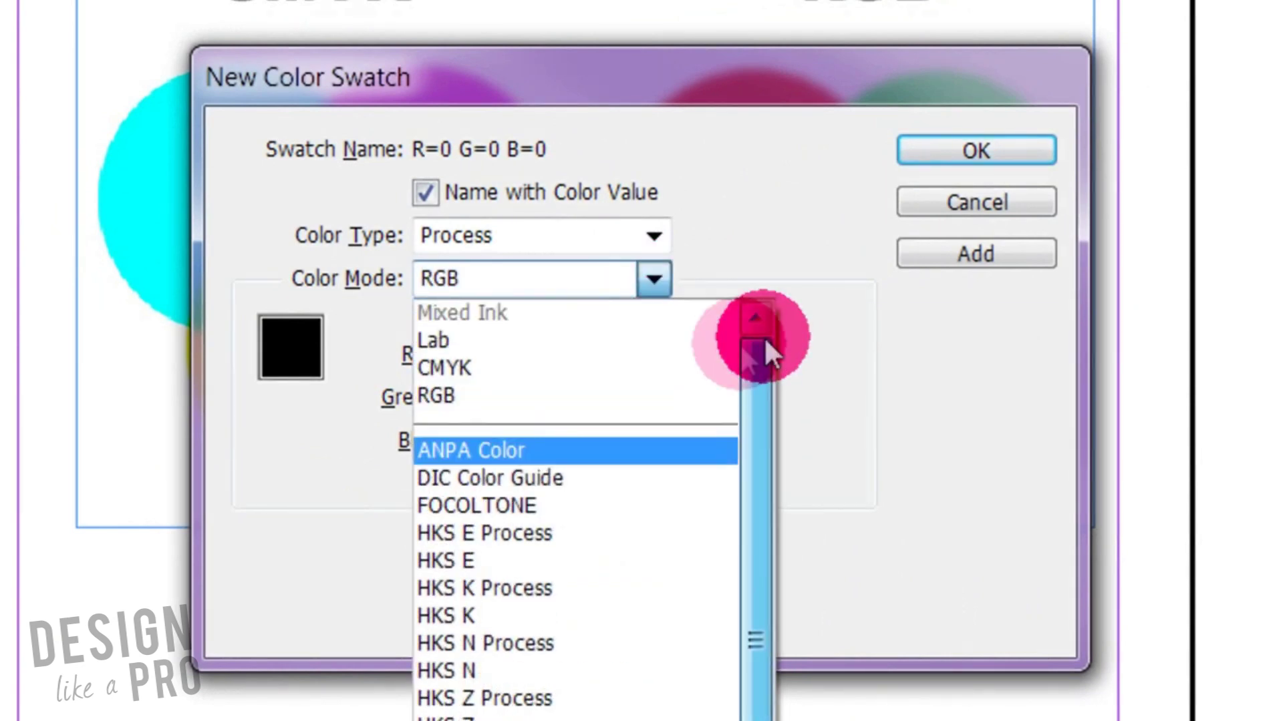
{"action": "left_click", "coordinate": [678, 361]}
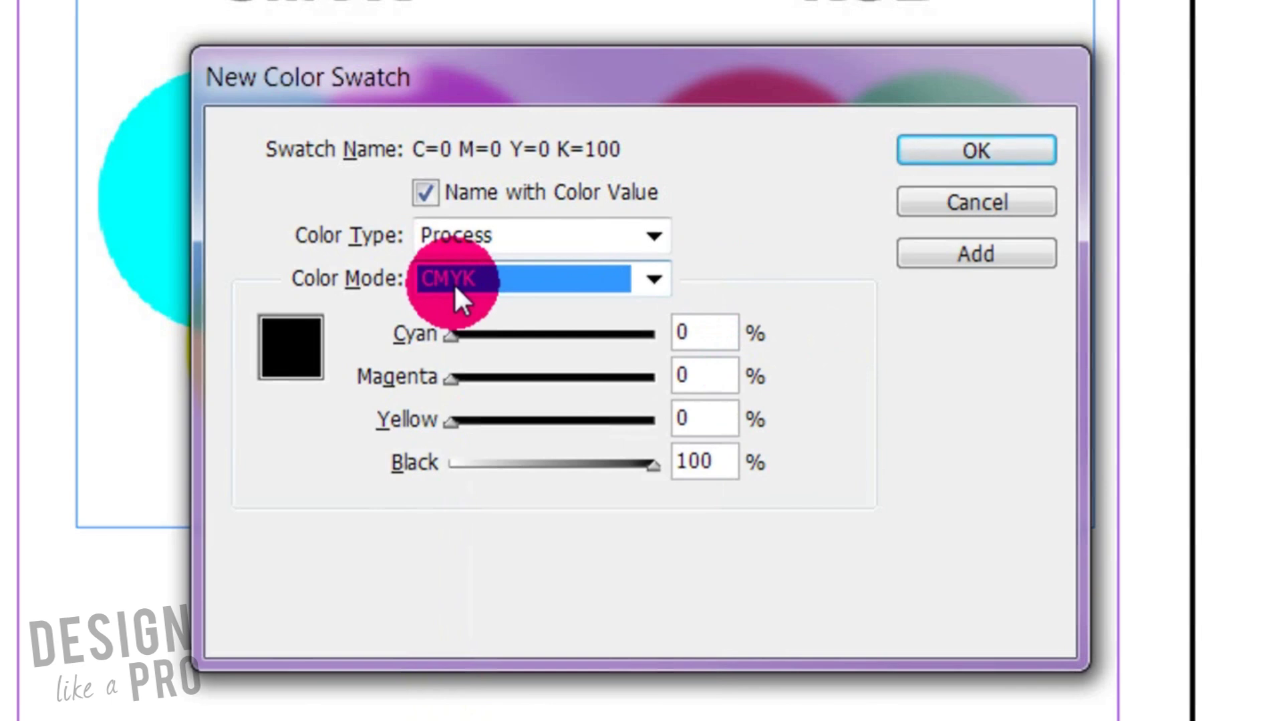
Step: Mix the swatch's CMYK values, raising cyan and setting magenta 15, yellow 31, black 30
{"action": "left_click_drag", "start_coordinate": [454, 336], "coordinate": [596, 336]}
{"action": "left_click", "coordinate": [597, 377]}
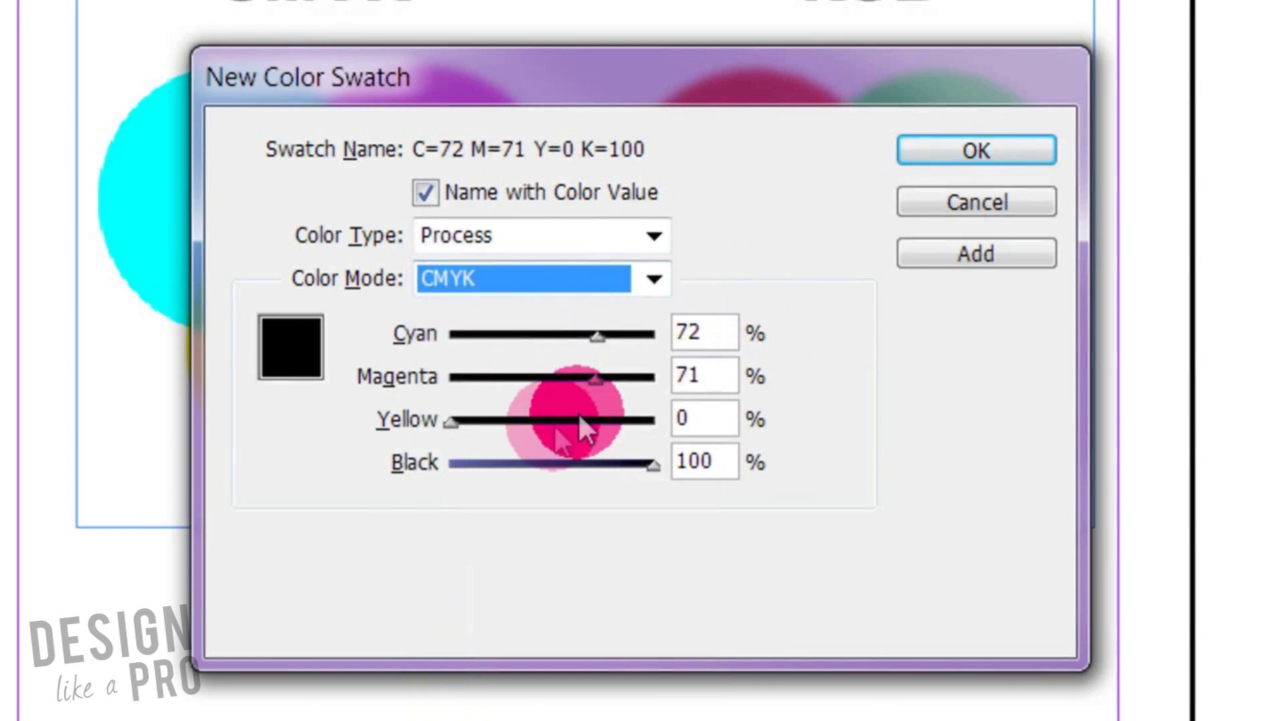
{"action": "left_click", "coordinate": [510, 464]}
{"action": "left_click", "coordinate": [516, 421]}
{"action": "left_click", "coordinate": [522, 377]}
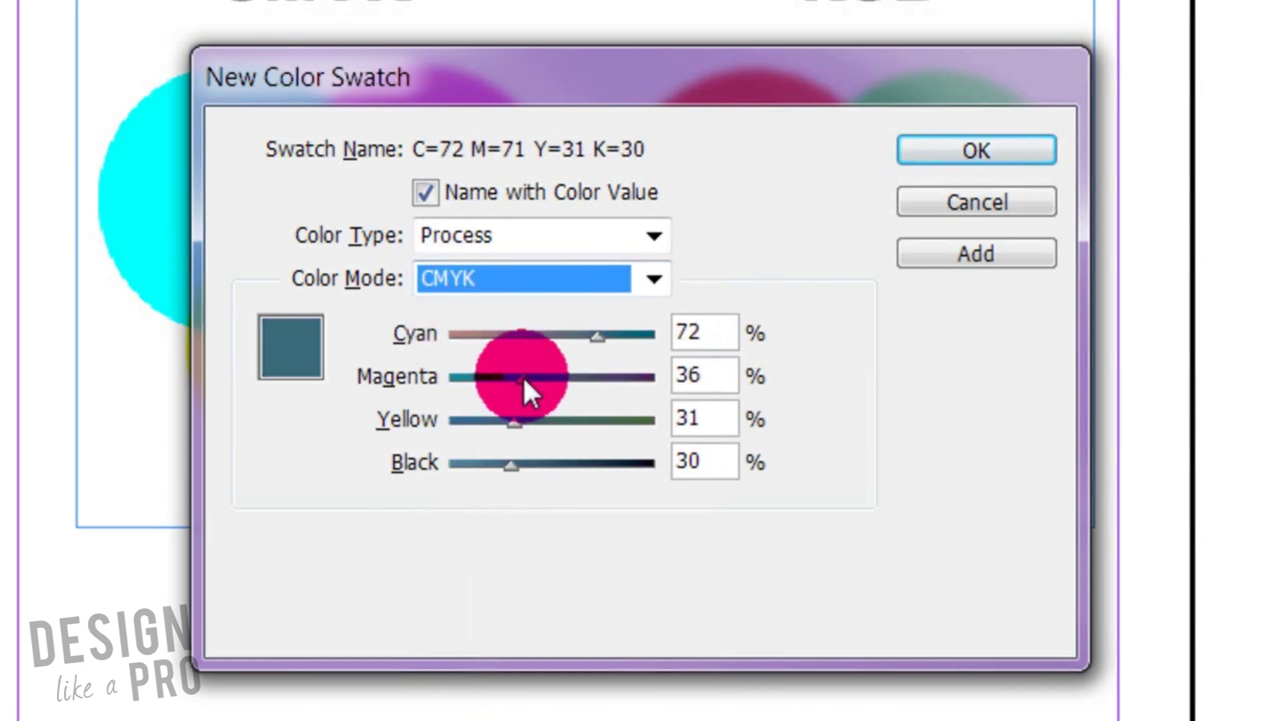
{"action": "left_click", "coordinate": [481, 378]}
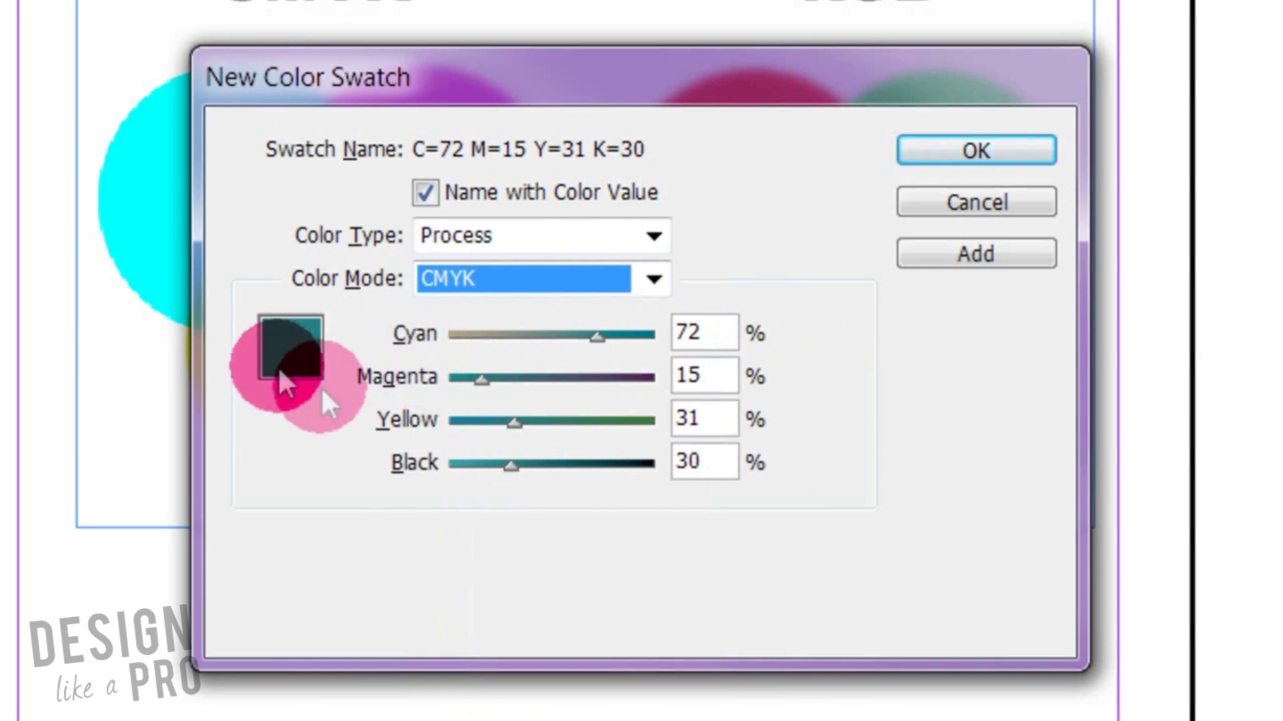
Step: View the swatch as RGB, try red 255, green 115, blue 71, then discard it
{"action": "left_click", "coordinate": [654, 279]}
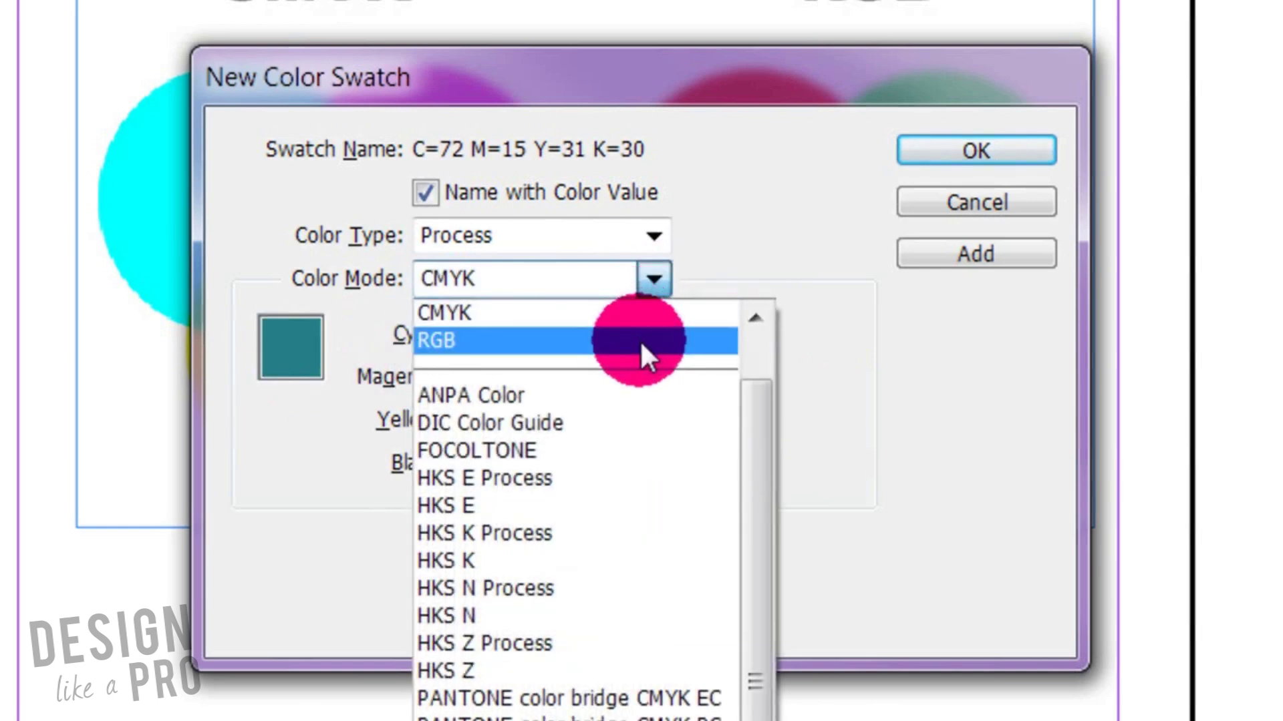
{"action": "left_click", "coordinate": [640, 340]}
{"action": "left_click_drag", "start_coordinate": [575, 356], "coordinate": [701, 357]}
{"action": "left_click_drag", "start_coordinate": [560, 399], "coordinate": [452, 399]}
{"action": "left_click_drag", "start_coordinate": [503, 441], "coordinate": [452, 440]}
{"action": "left_click", "coordinate": [498, 399]}
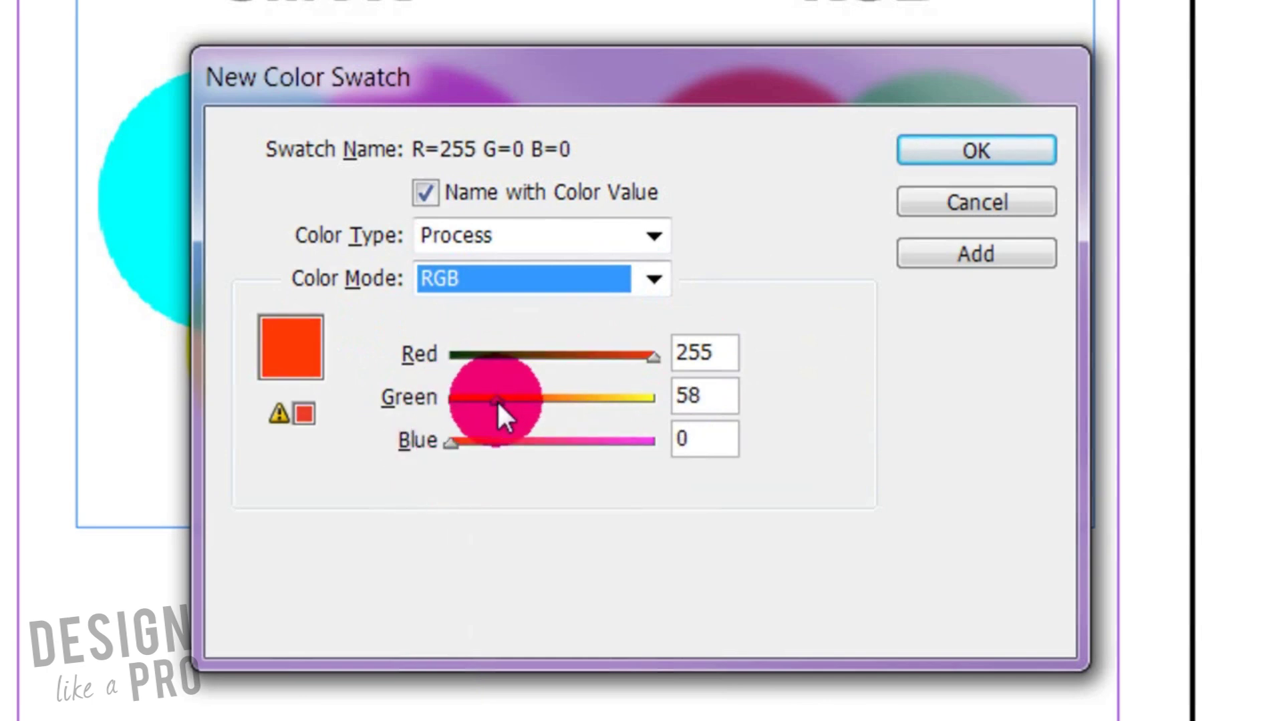
{"action": "left_click", "coordinate": [542, 399]}
{"action": "left_click_drag", "start_coordinate": [534, 441], "coordinate": [505, 442]}
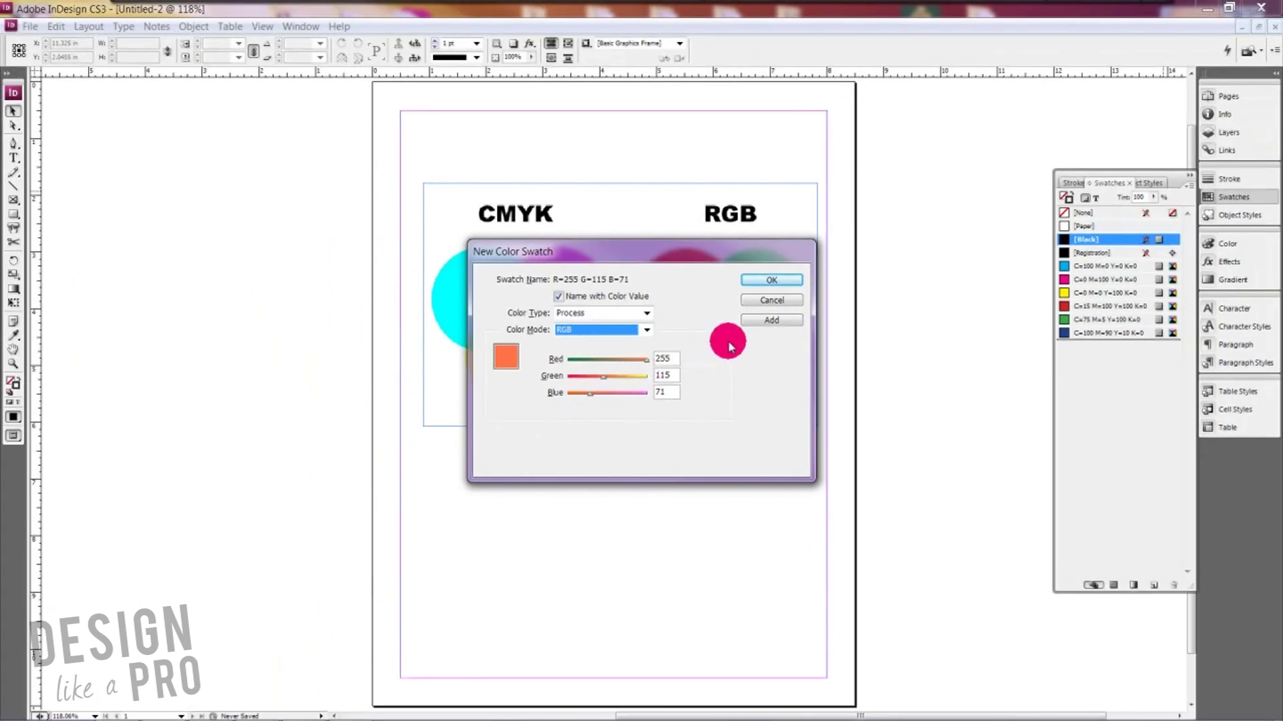
{"action": "left_click", "coordinate": [765, 300]}
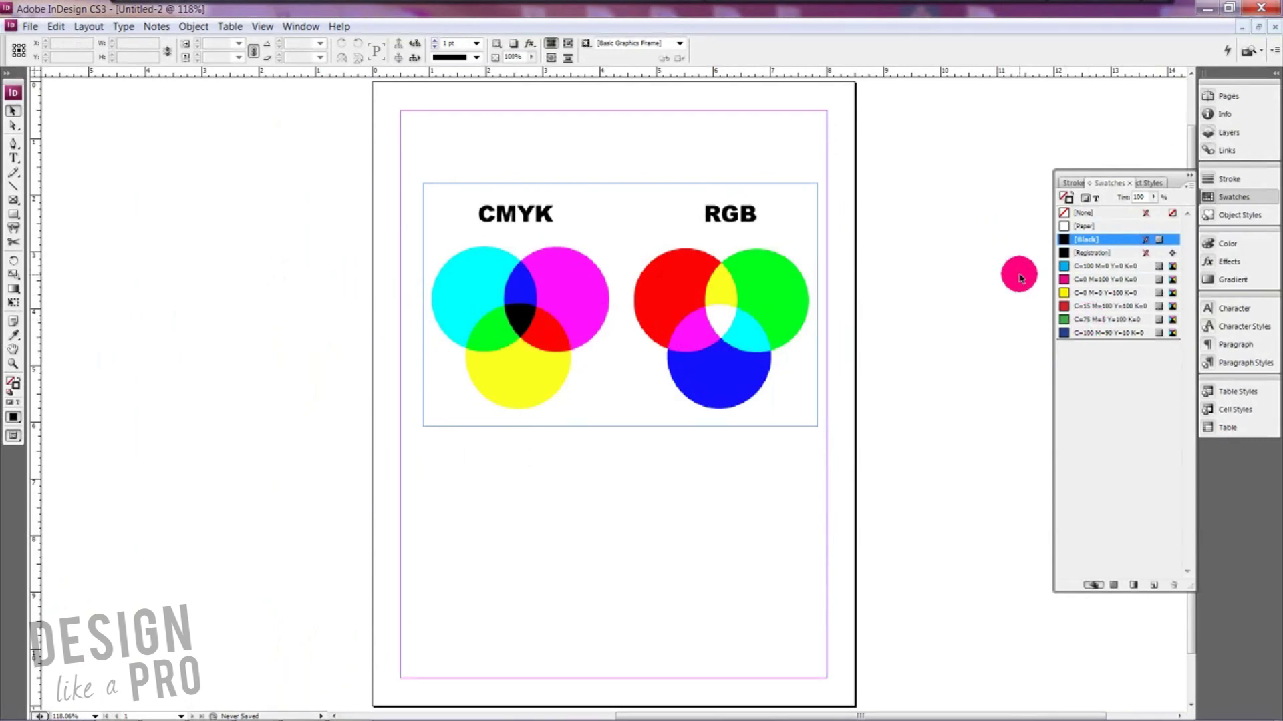
Step: Switch to 2010_MultiDesigns_Portfolio.indd and scroll to its LOGOS page
{"action": "key", "text": "ctrl+Tab"}
{"action": "scroll", "coordinate": [977, 353], "scroll_direction": "down", "scroll_amount": 6}
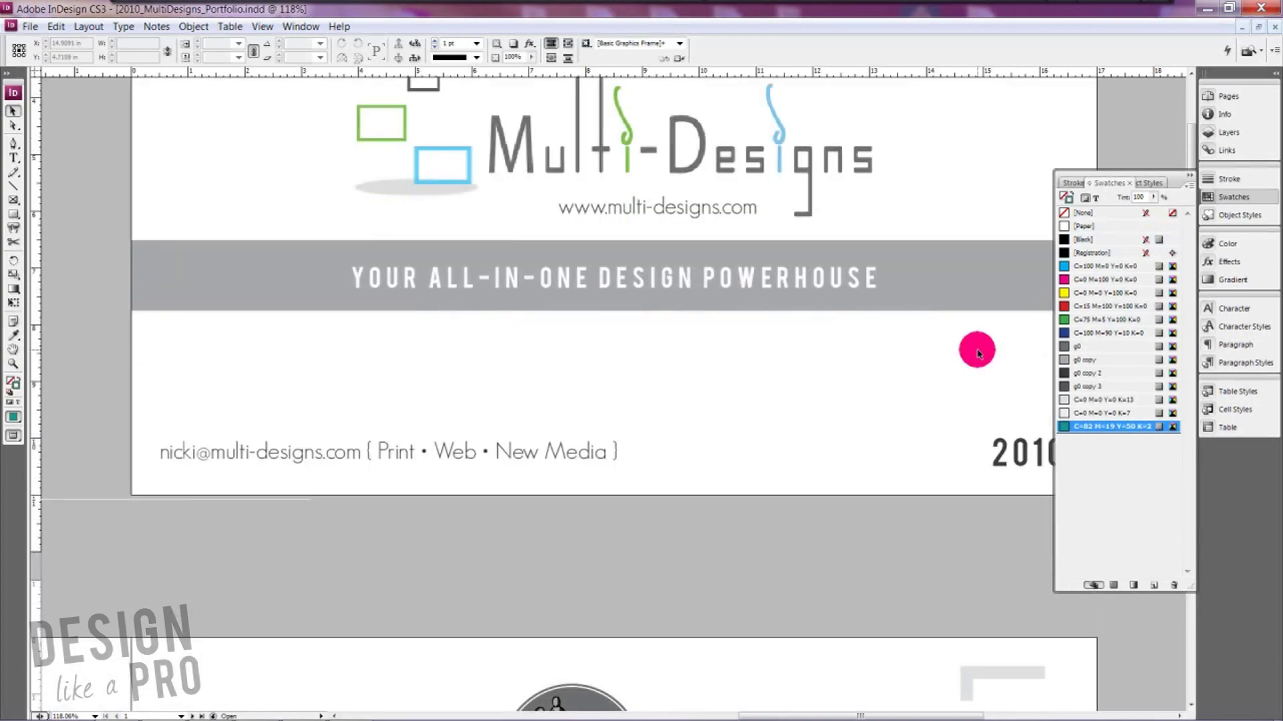
{"action": "scroll", "coordinate": [976, 353], "scroll_direction": "down", "scroll_amount": 5}
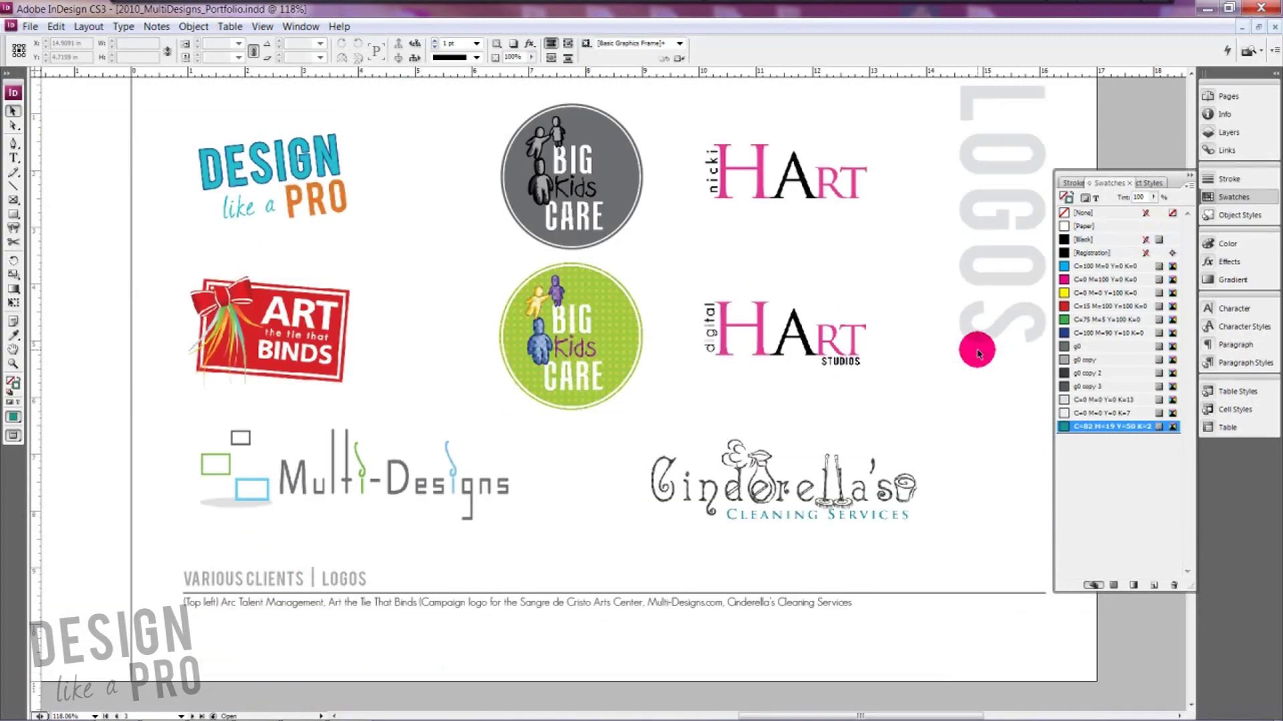
{"action": "scroll", "coordinate": [977, 353], "scroll_direction": "up", "scroll_amount": 1}
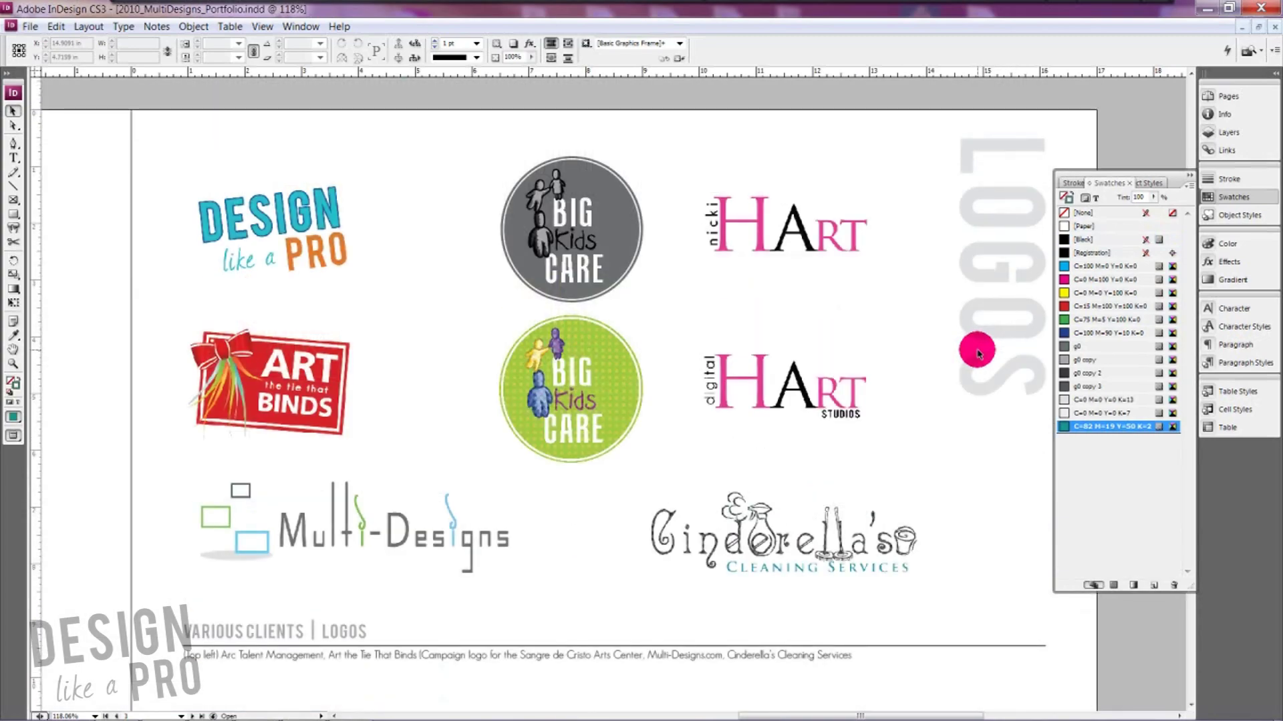
{"action": "scroll", "coordinate": [976, 352], "scroll_direction": "down", "scroll_amount": 3}
{"action": "scroll", "coordinate": [976, 353], "scroll_direction": "down", "scroll_amount": 3}
{"action": "scroll", "coordinate": [977, 353], "scroll_direction": "up", "scroll_amount": 7}
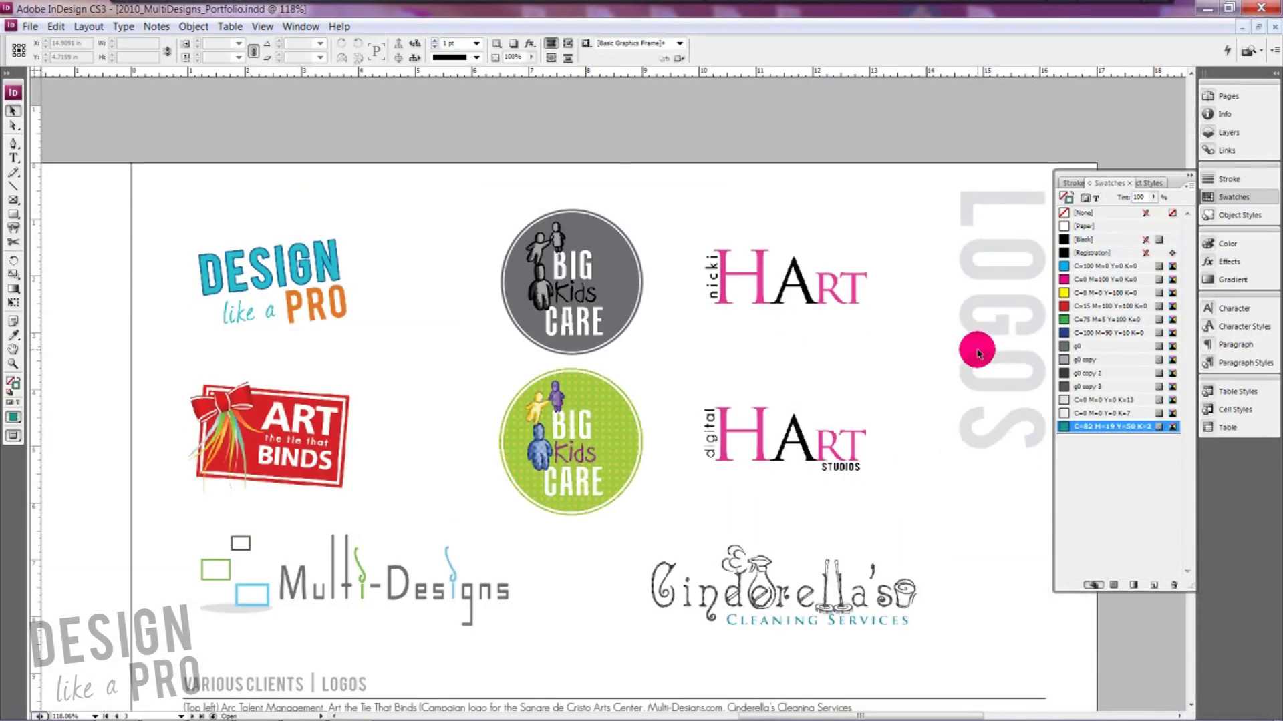
{"action": "scroll", "coordinate": [976, 353], "scroll_direction": "down", "scroll_amount": 11}
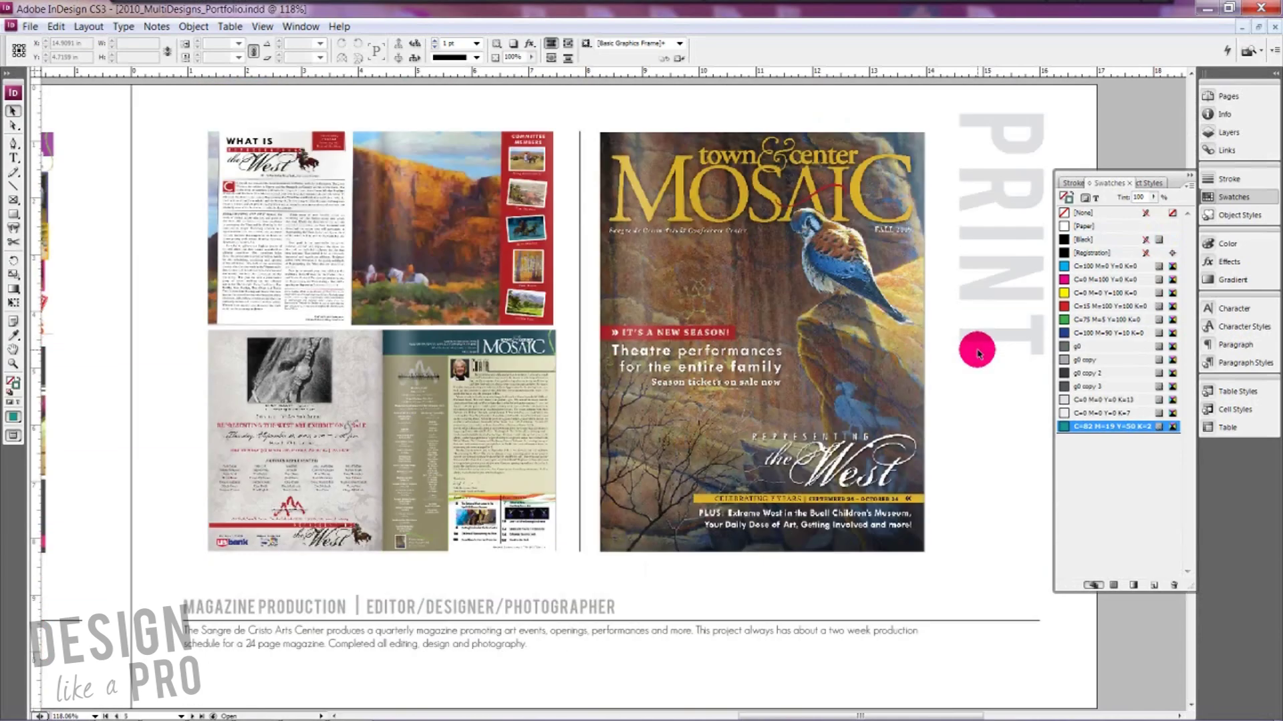
{"action": "scroll", "coordinate": [977, 352], "scroll_direction": "up", "scroll_amount": 10}
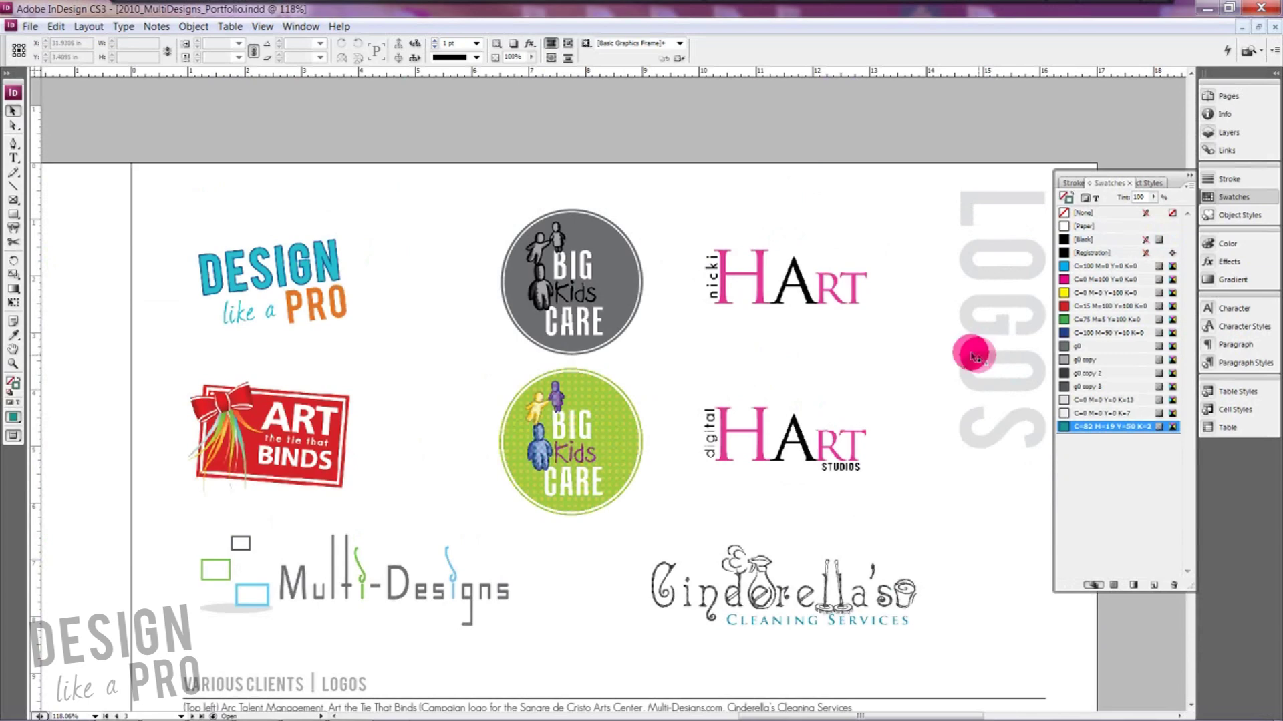
{"action": "left_click", "coordinate": [25, 27]}
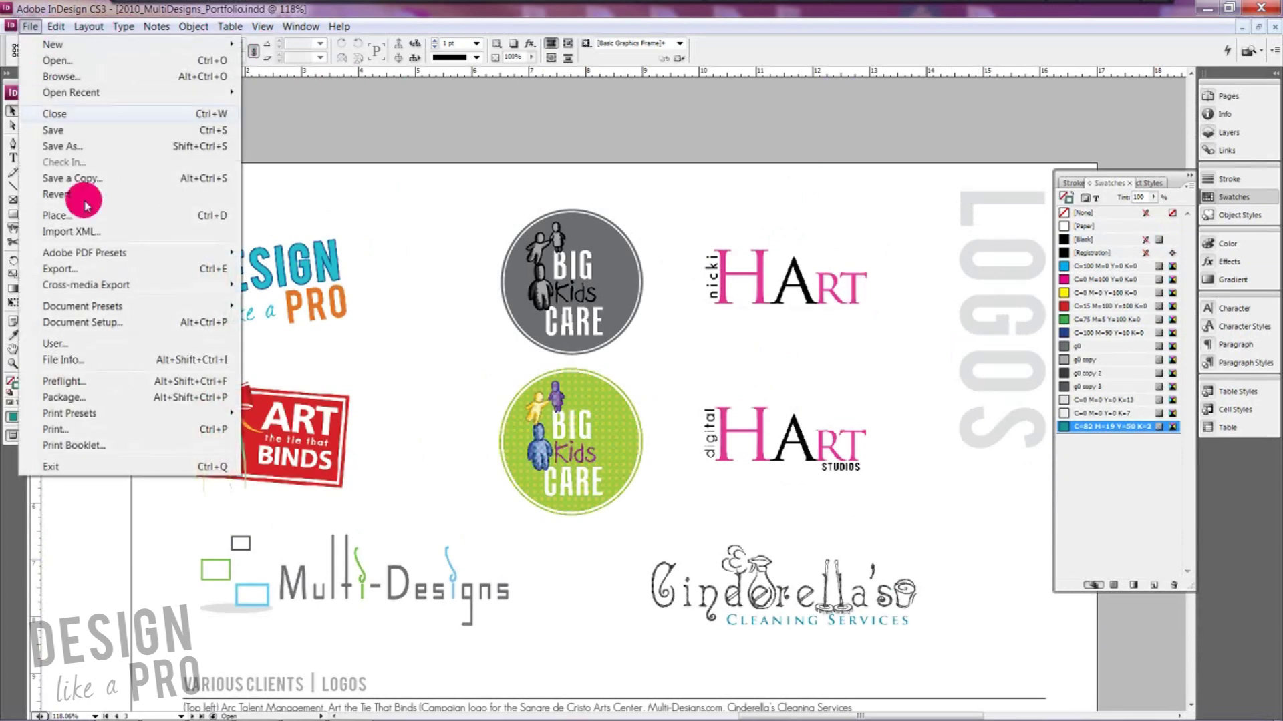
Step: Export the portfolio to PDF, overwriting the existing portfolio PDF file
{"action": "left_click", "coordinate": [107, 268]}
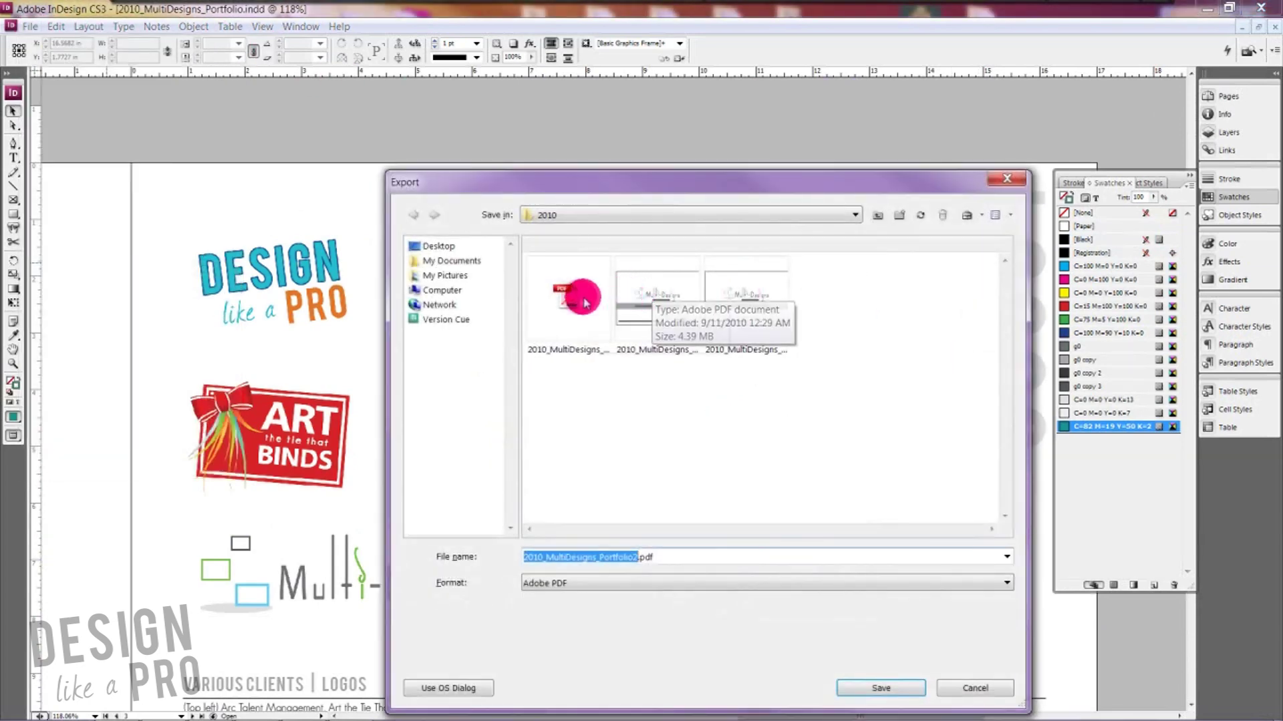
{"action": "left_click", "coordinate": [583, 309]}
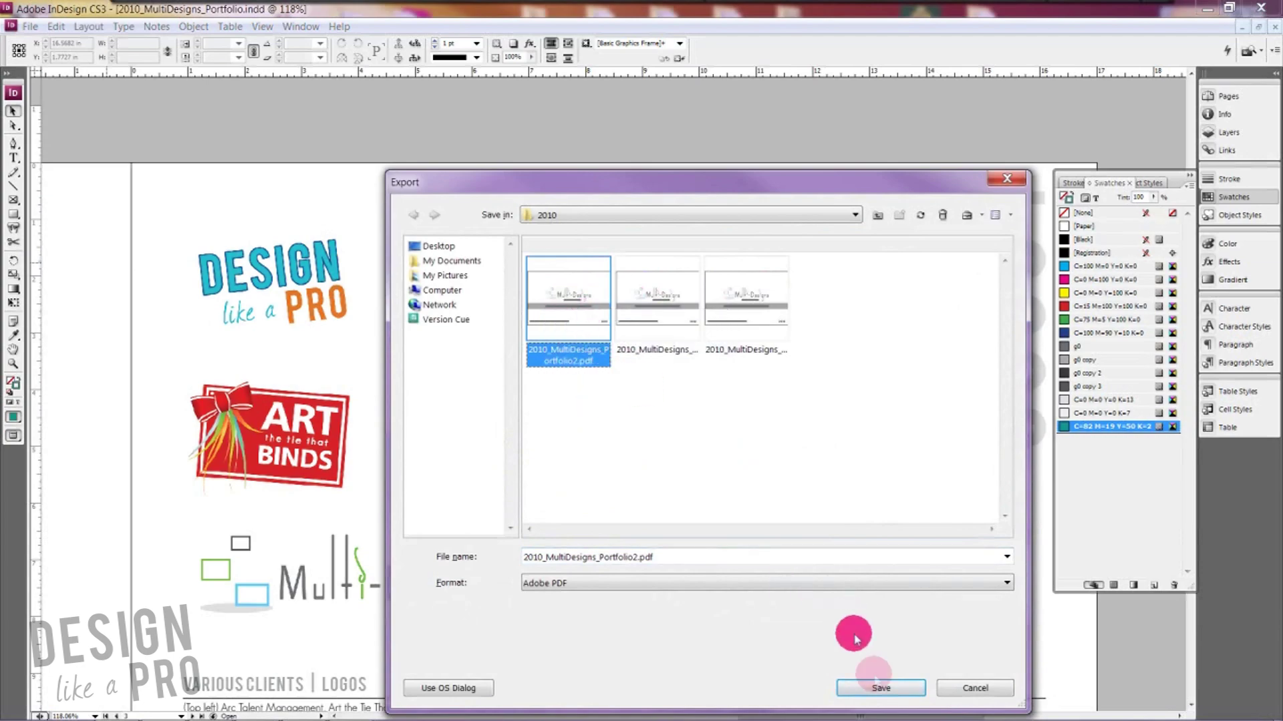
{"action": "left_click", "coordinate": [879, 689]}
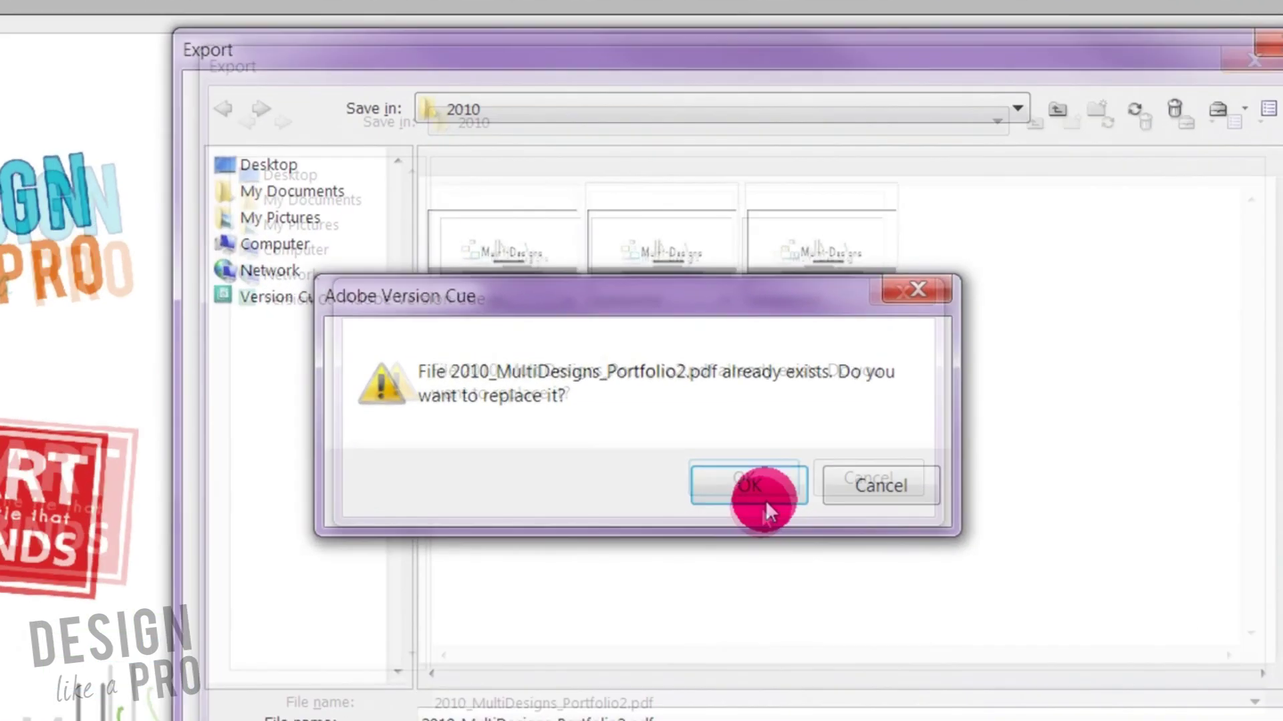
{"action": "left_click", "coordinate": [765, 509]}
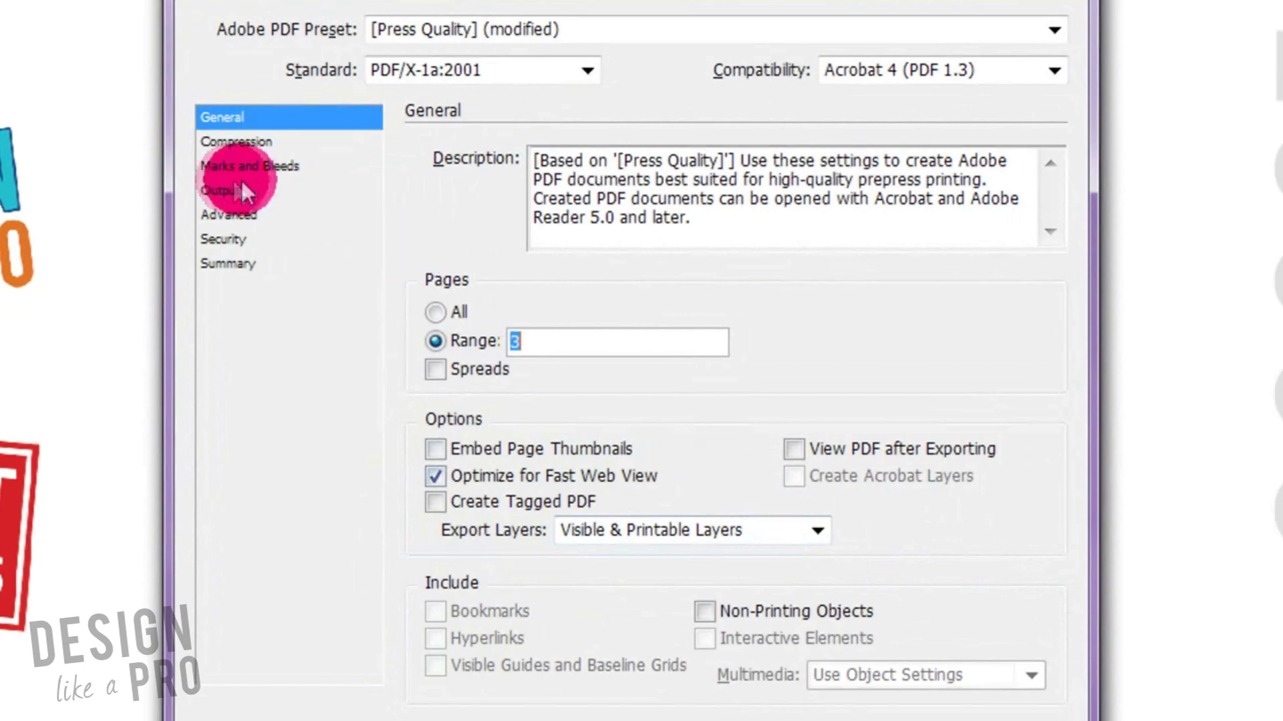
Step: Export with Convert to Destination (Preserve Numbers) and Document CMYK destination
{"action": "left_click", "coordinate": [240, 190]}
{"action": "left_click", "coordinate": [241, 186]}
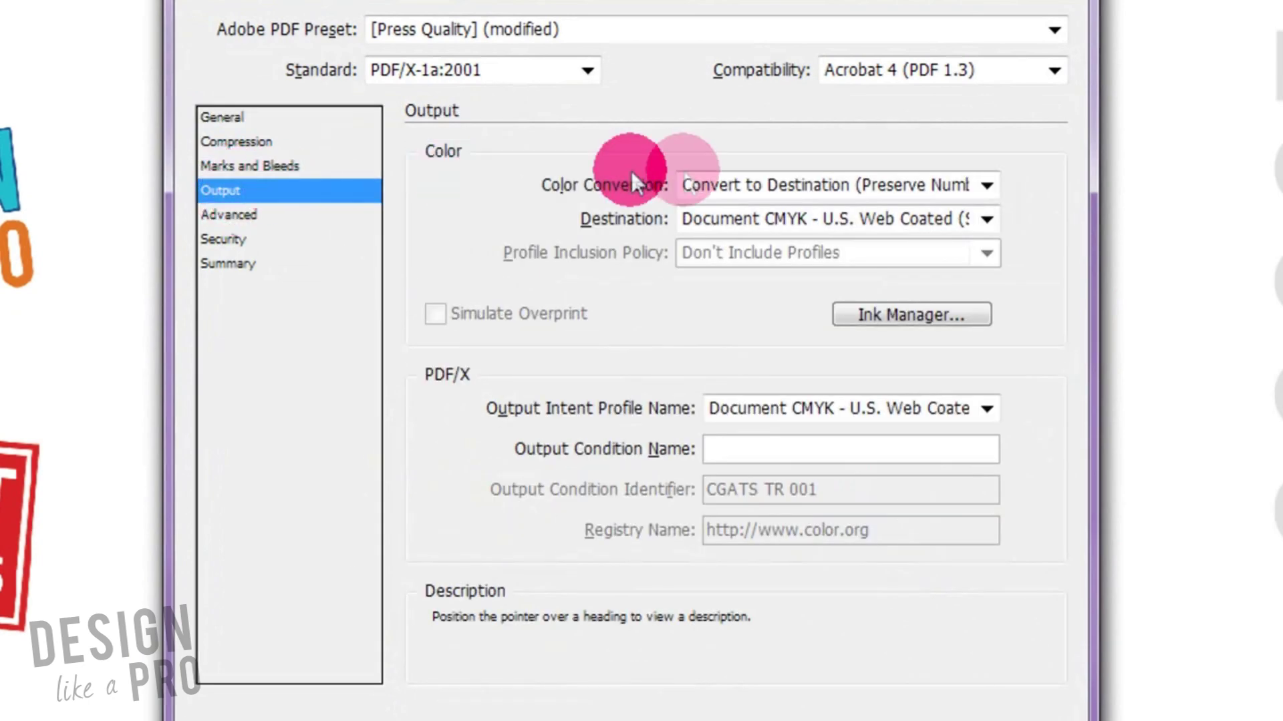
{"action": "mouse_move", "coordinate": [619, 186]}
{"action": "mouse_move", "coordinate": [608, 223]}
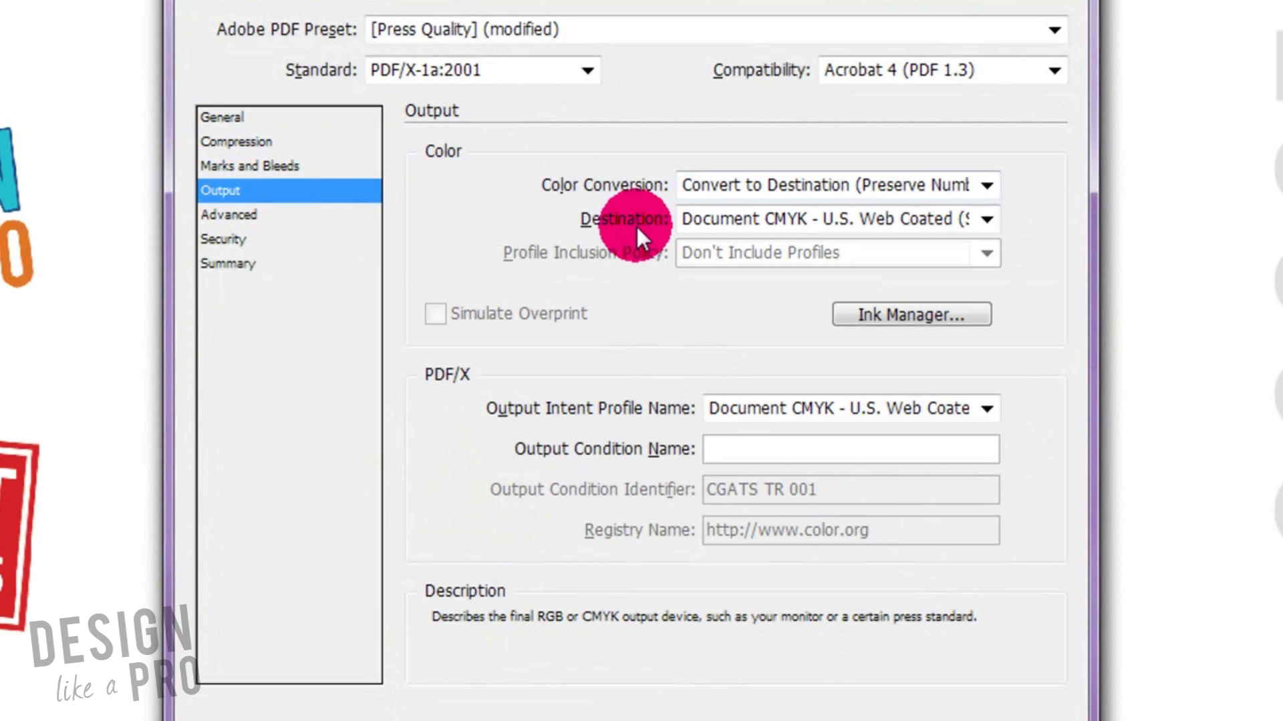
{"action": "left_click", "coordinate": [828, 184]}
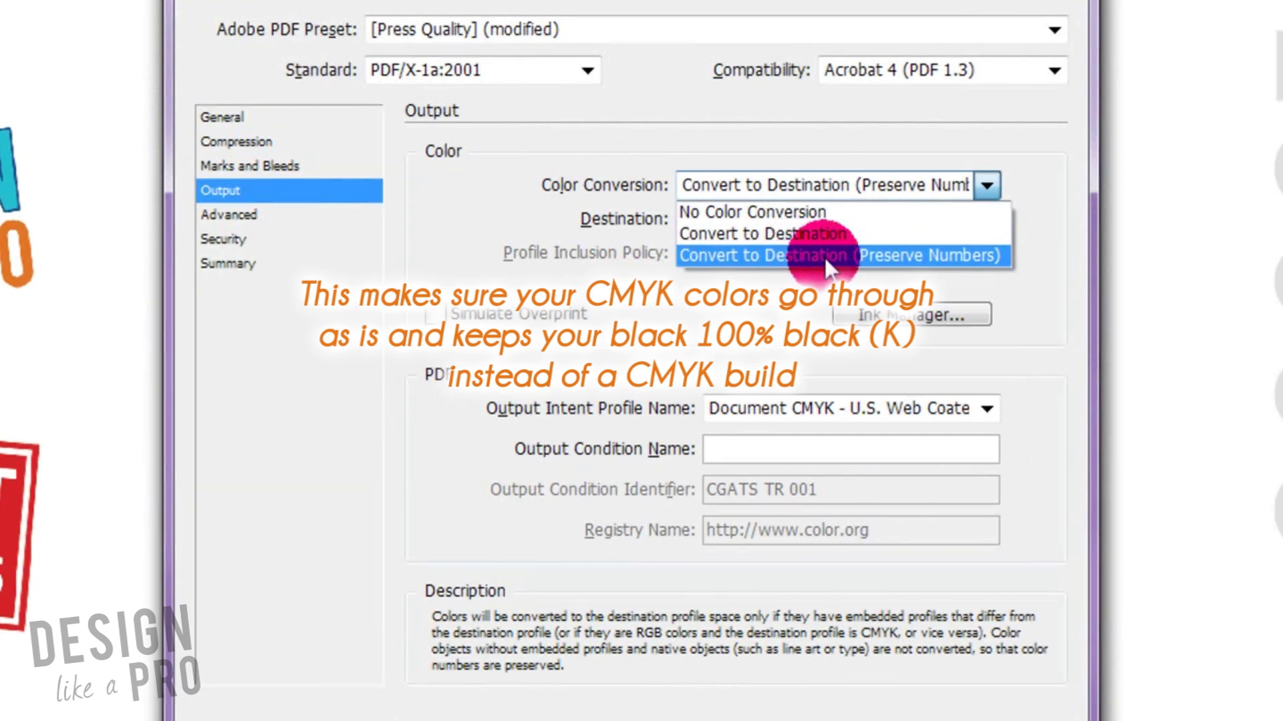
{"action": "left_click", "coordinate": [953, 259]}
{"action": "left_click", "coordinate": [863, 222]}
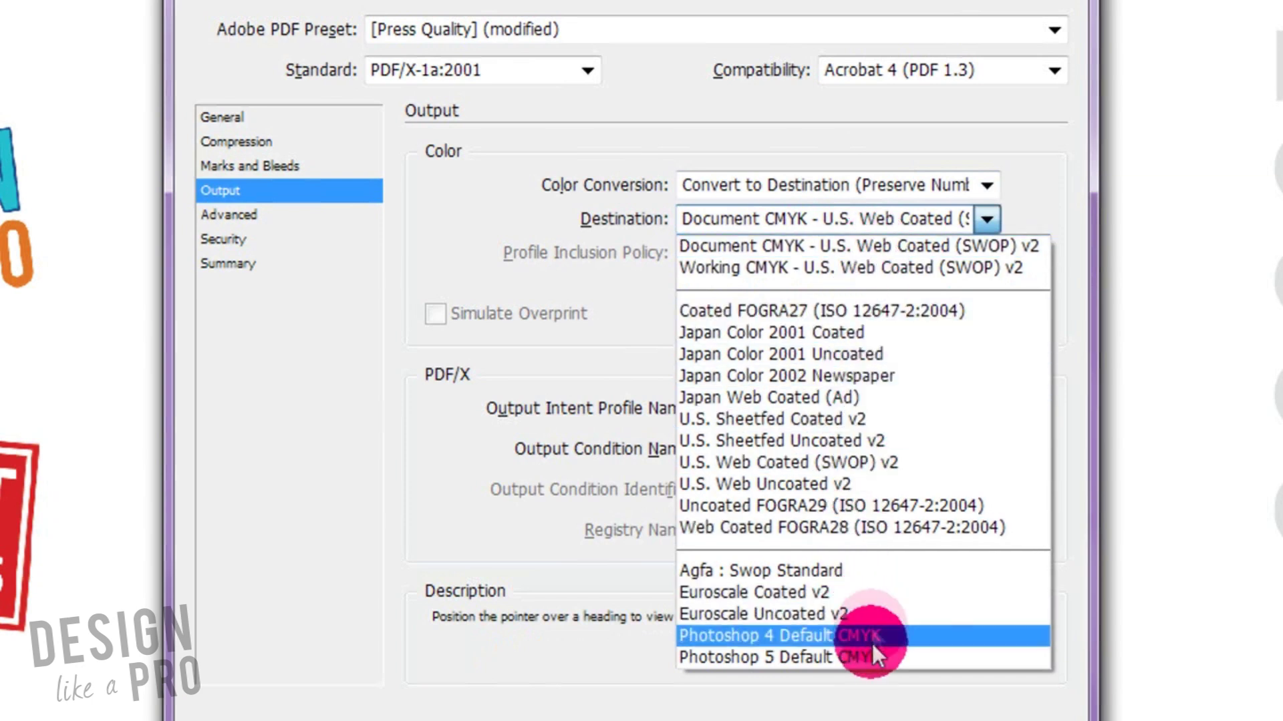
{"action": "left_click", "coordinate": [886, 248]}
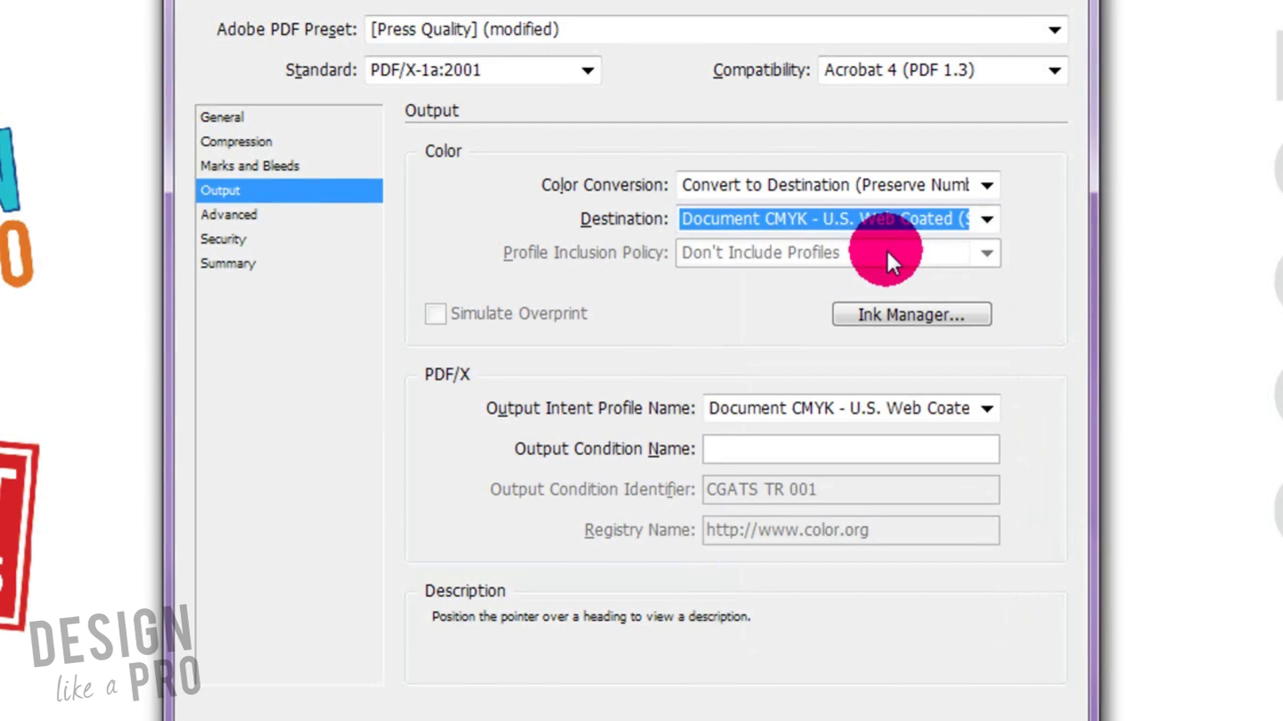
{"action": "left_click", "coordinate": [890, 216]}
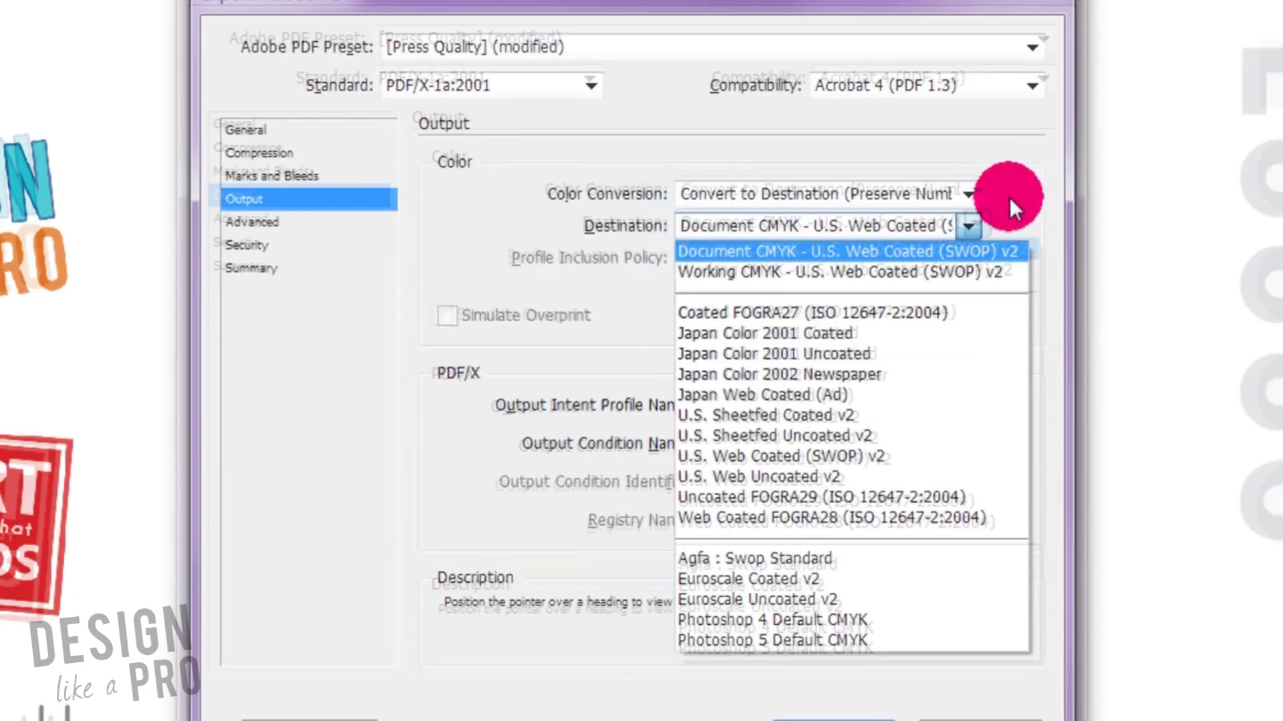
{"action": "left_click", "coordinate": [846, 720]}
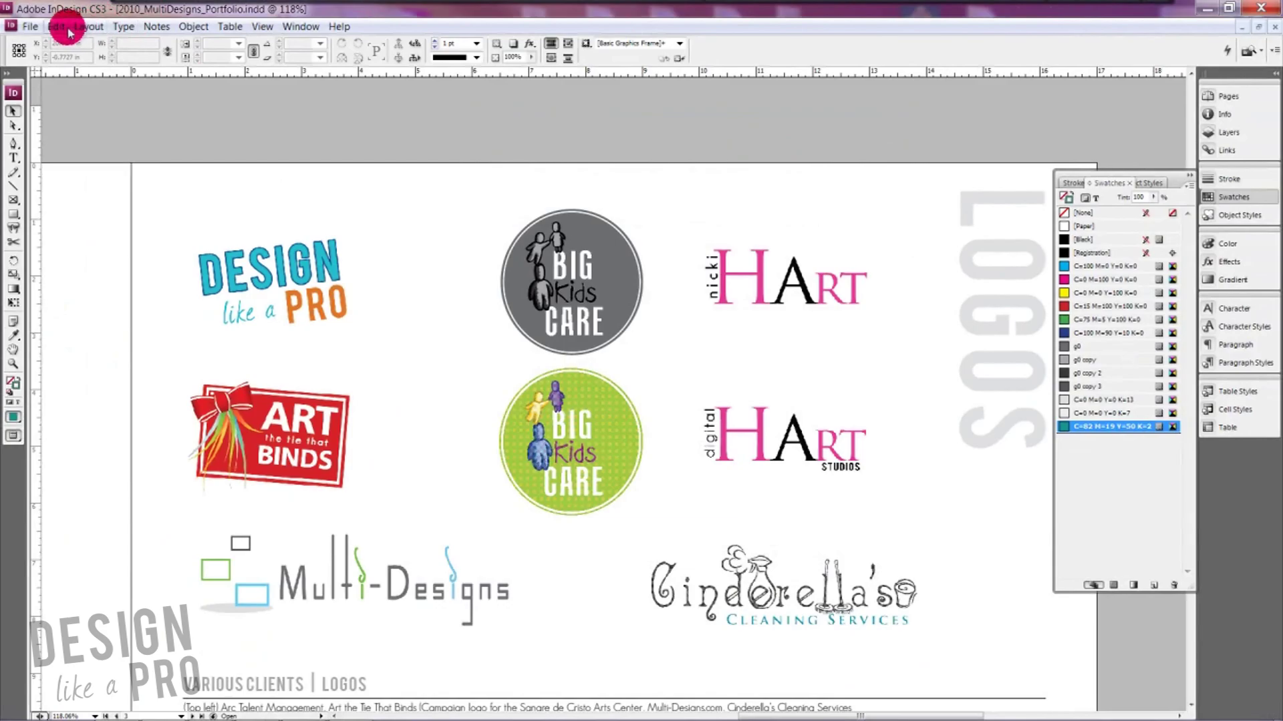
Step: Set Color Settings to sRGB IEC61966-2.1 for RGB and U.S. Web Coated (SWOP) v2 for CMYK
{"action": "left_click", "coordinate": [57, 26]}
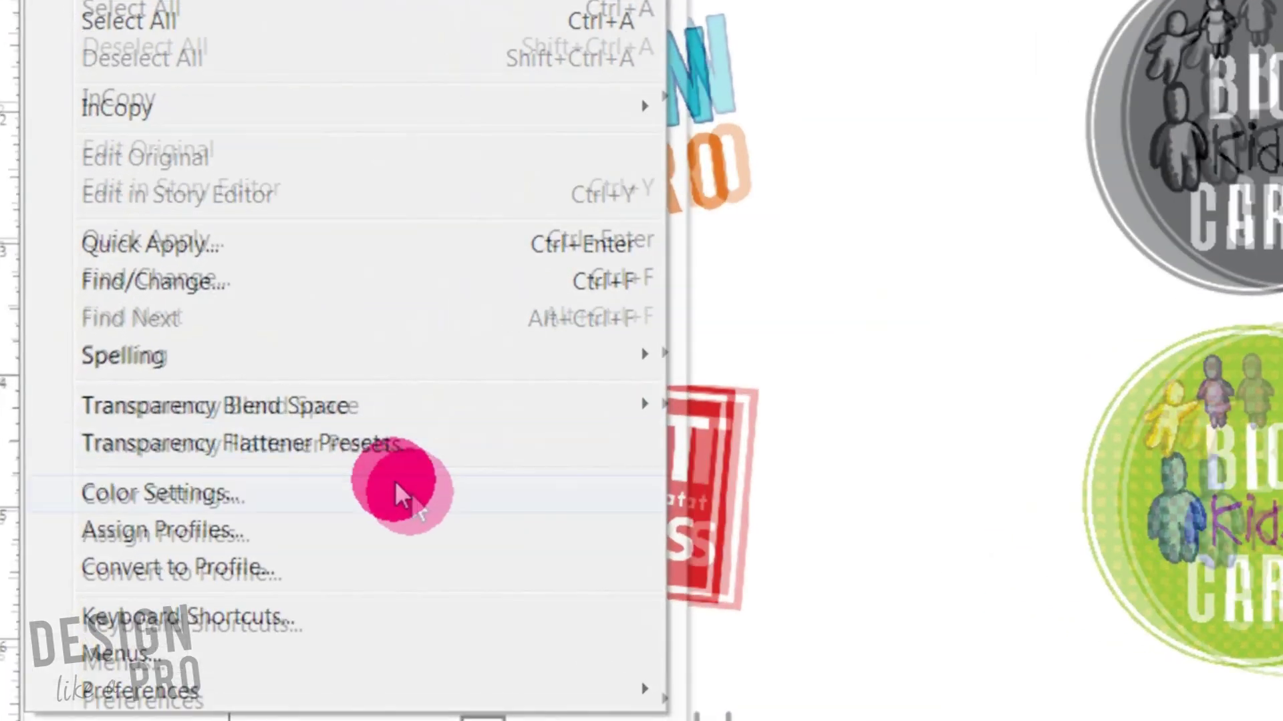
{"action": "left_click", "coordinate": [428, 515]}
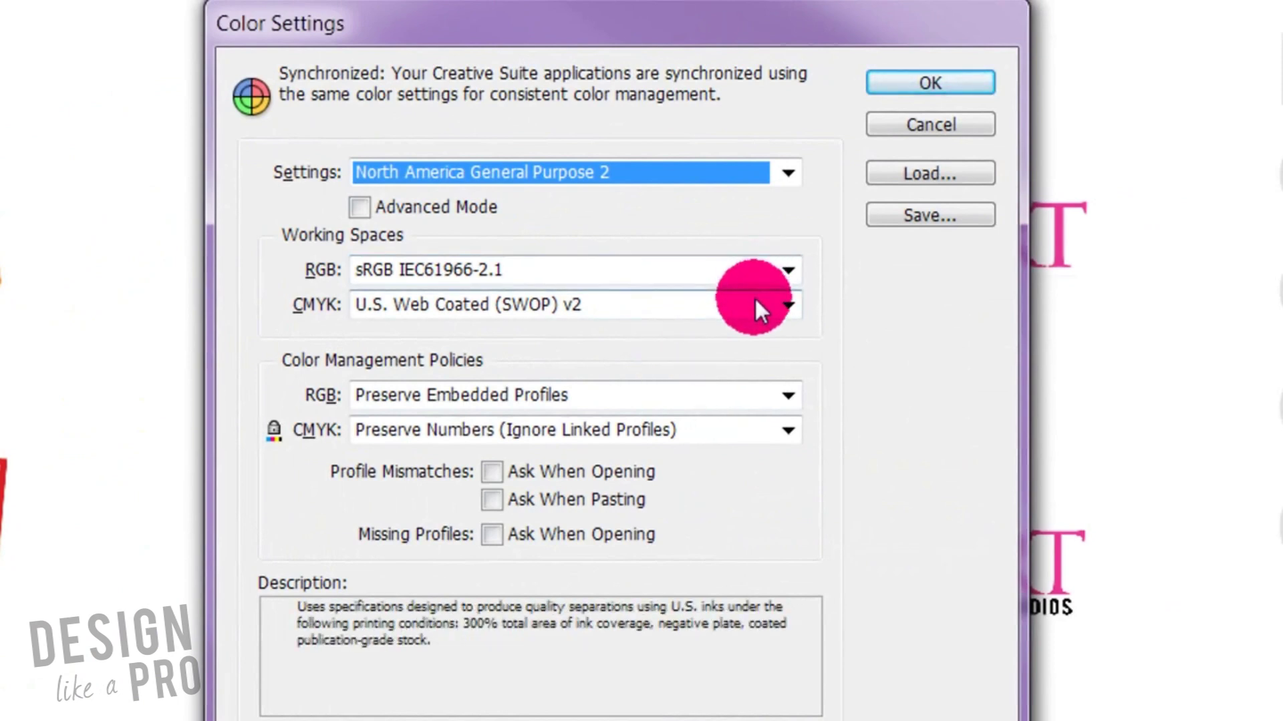
{"action": "left_click", "coordinate": [756, 301]}
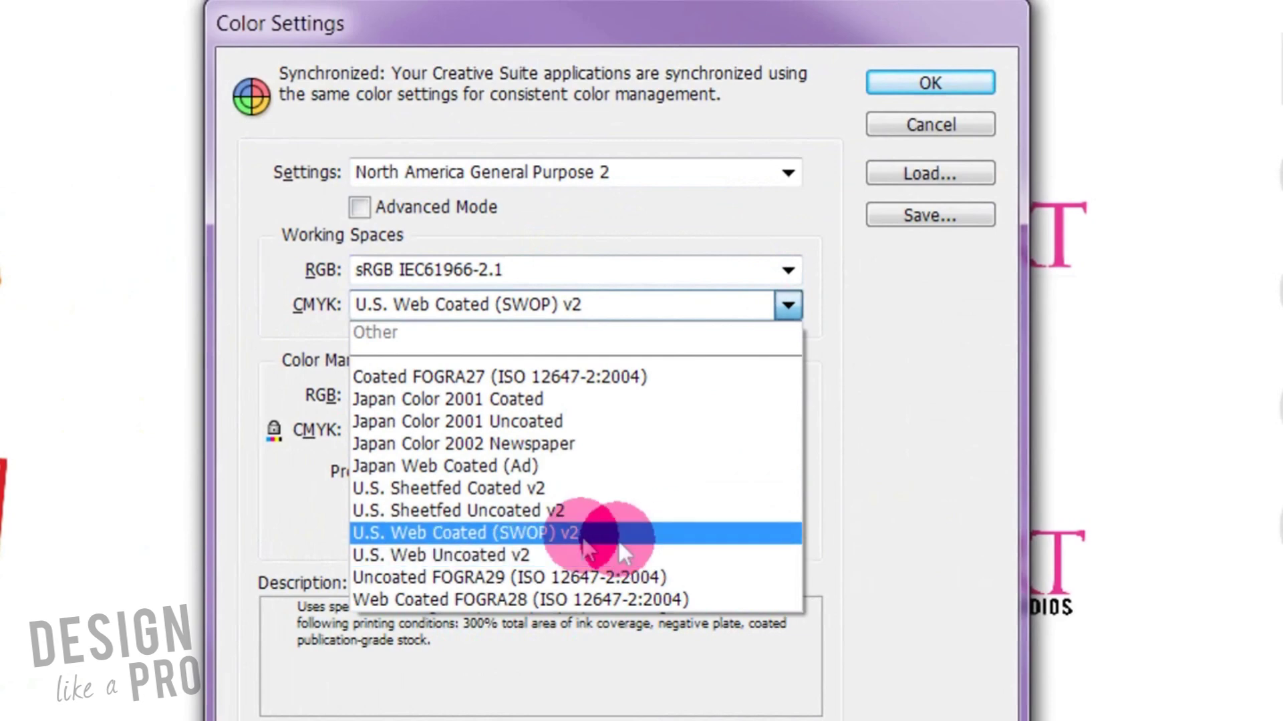
{"action": "left_click", "coordinate": [549, 534]}
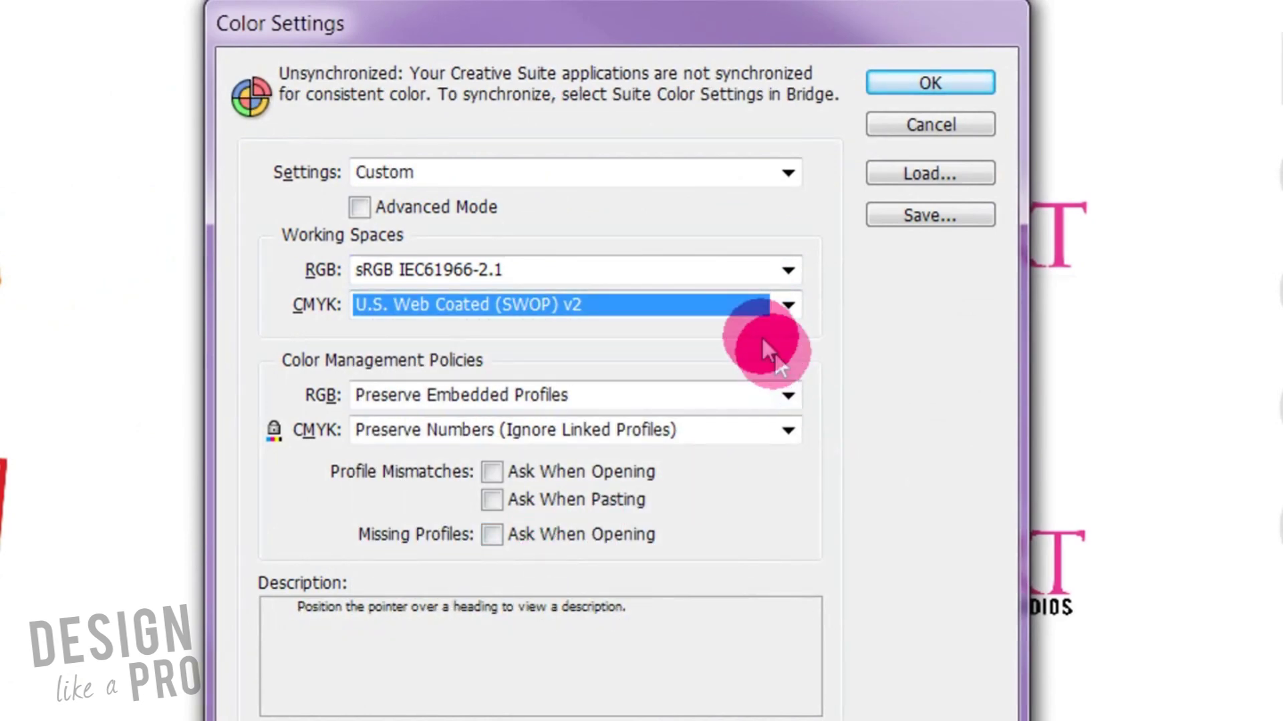
{"action": "mouse_move", "coordinate": [740, 310]}
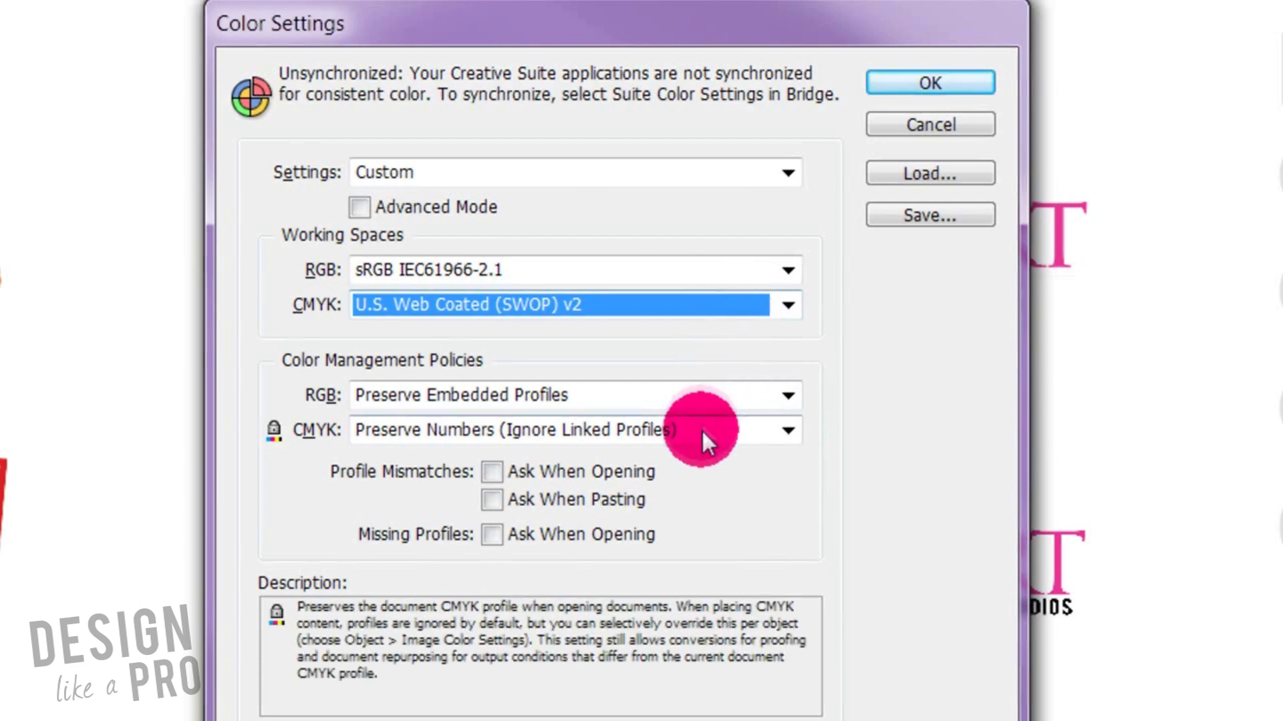
{"action": "mouse_move", "coordinate": [712, 430]}
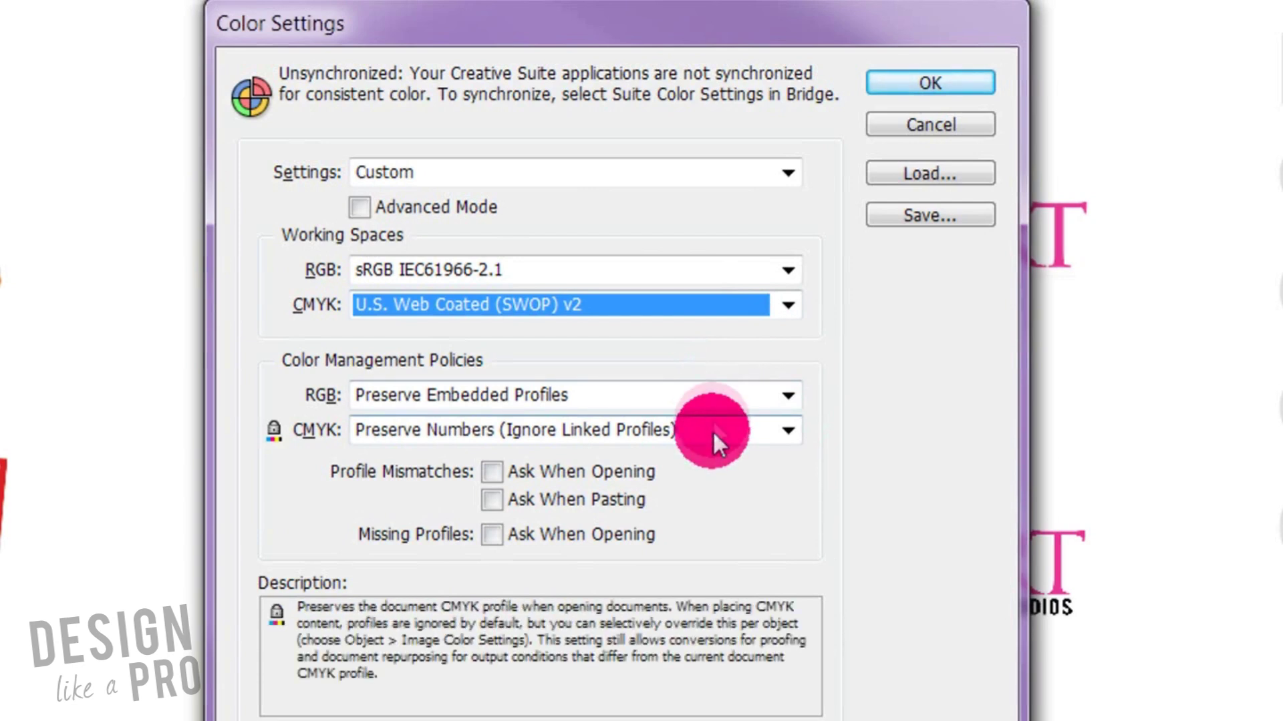
{"action": "left_click", "coordinate": [596, 268]}
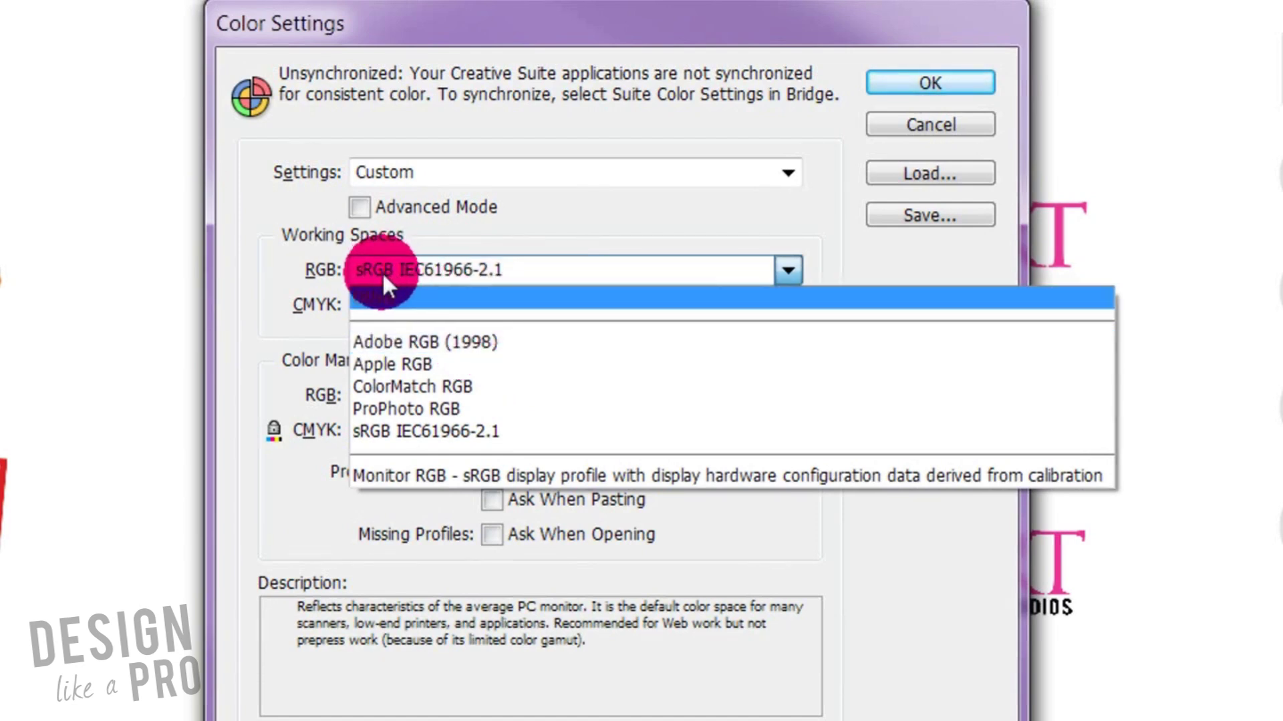
{"action": "left_click", "coordinate": [572, 258]}
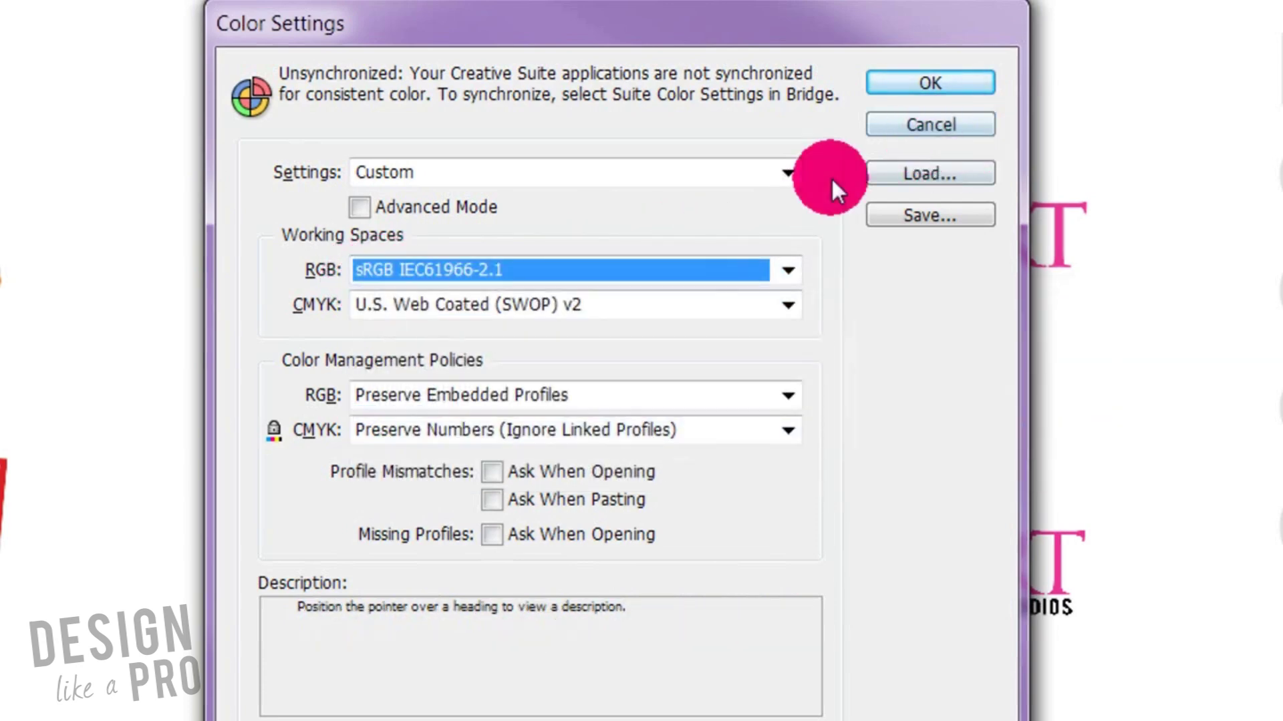
{"action": "left_click", "coordinate": [709, 300]}
{"action": "left_click", "coordinate": [457, 9]}
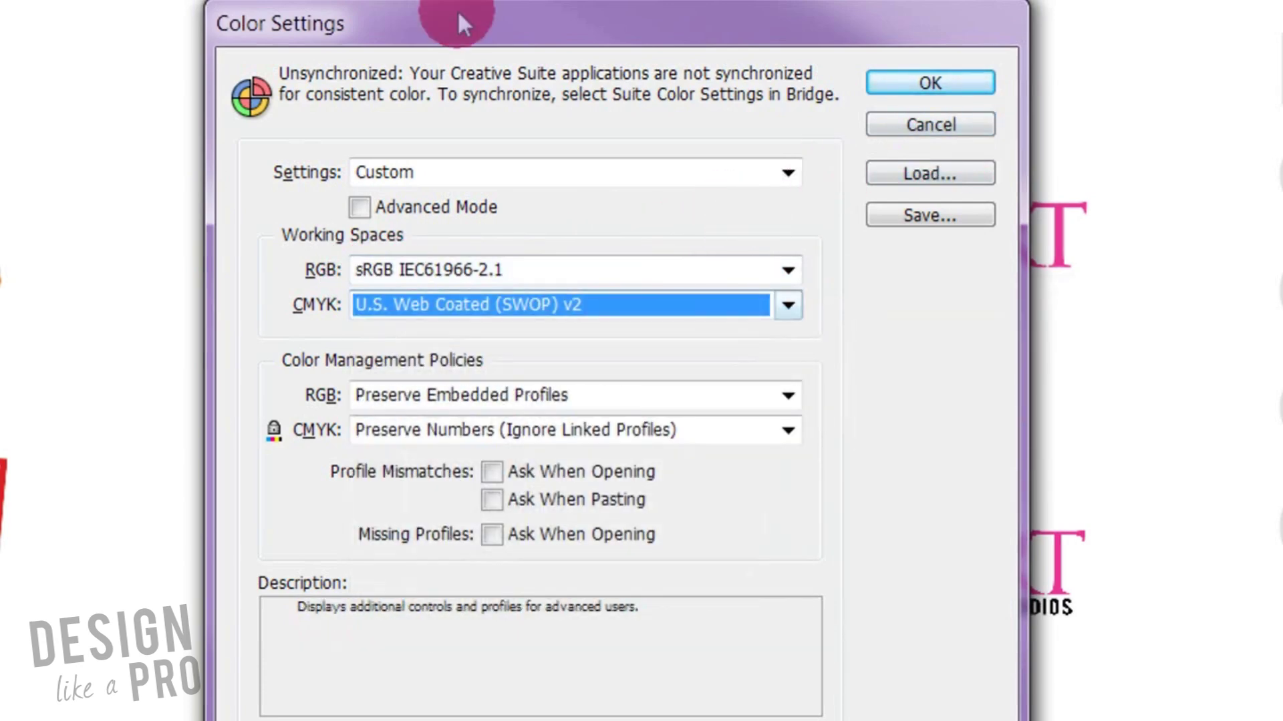
{"action": "left_click", "coordinate": [983, 97]}
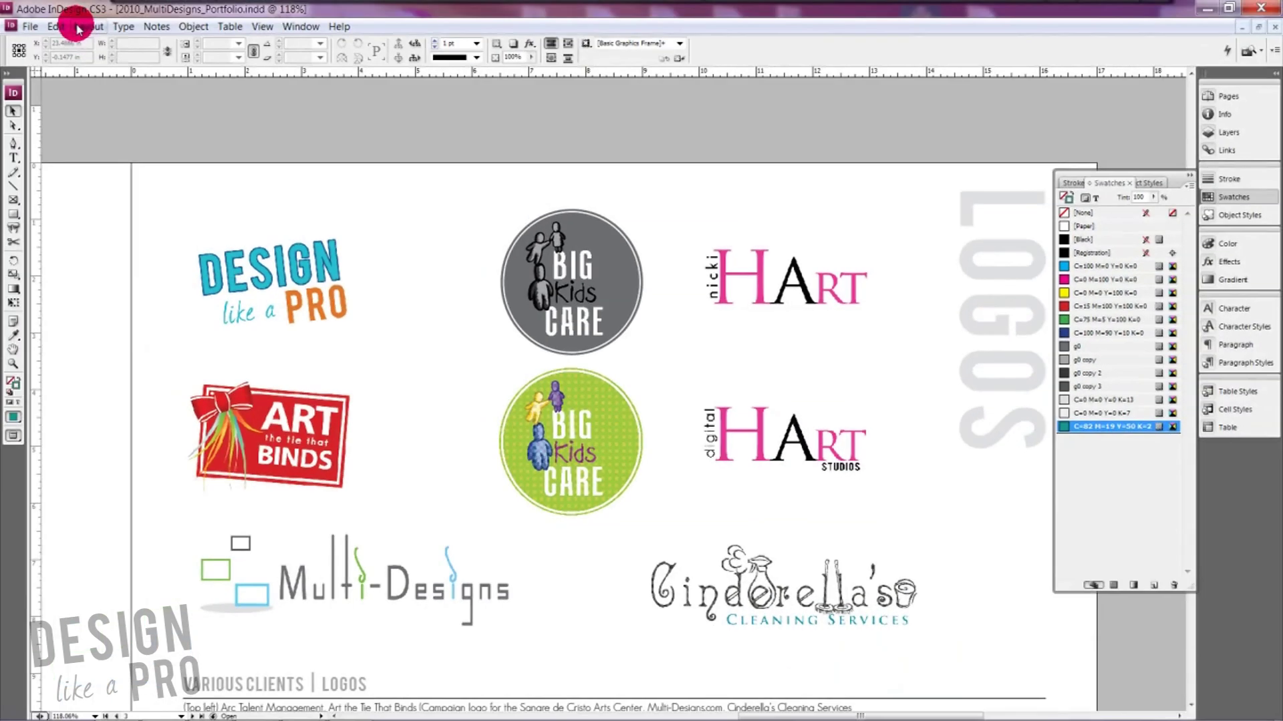
Step: Export the document to PDF again, replacing the existing portfolio PDF
{"action": "left_click", "coordinate": [60, 27]}
{"action": "left_click", "coordinate": [59, 27]}
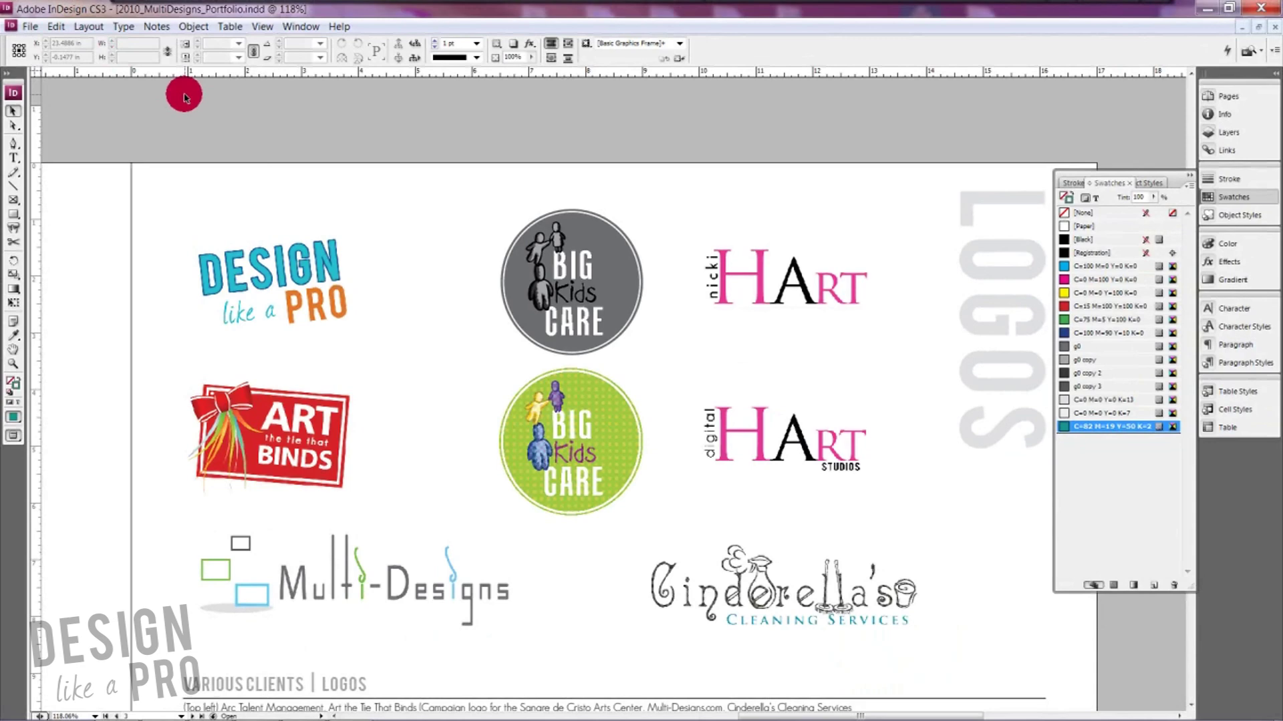
{"action": "left_click", "coordinate": [29, 27]}
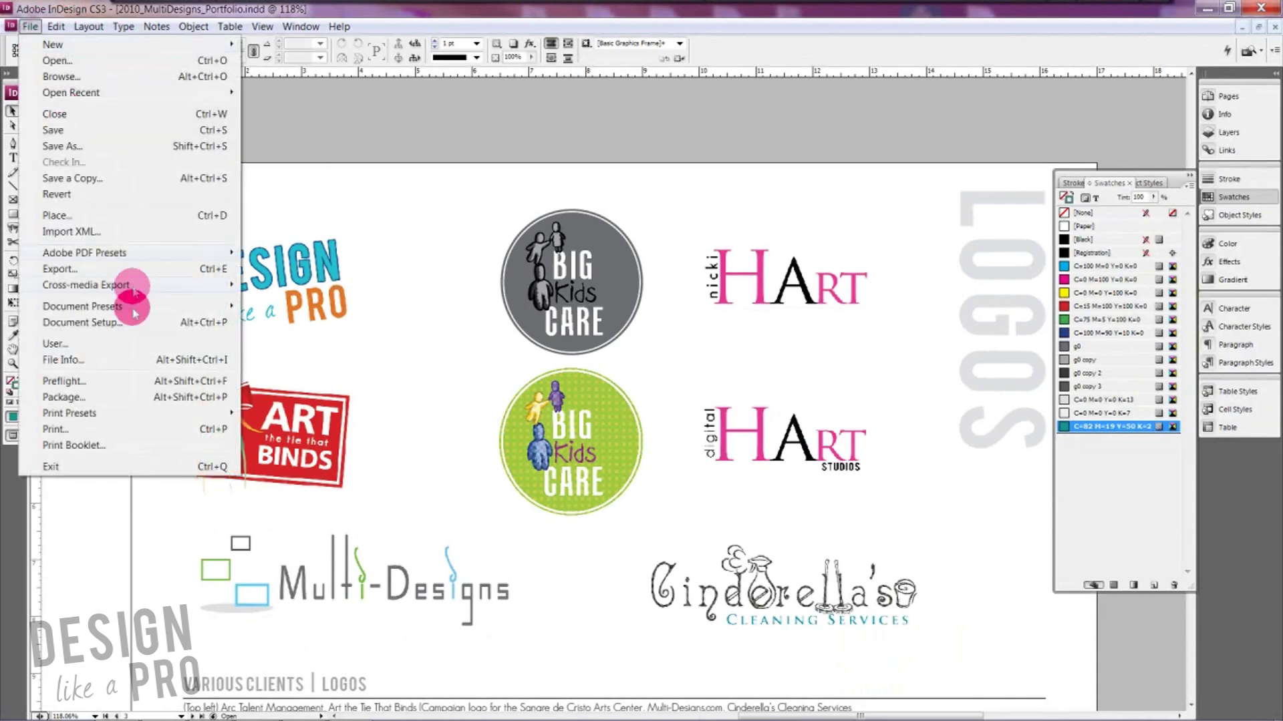
{"action": "left_click", "coordinate": [206, 267]}
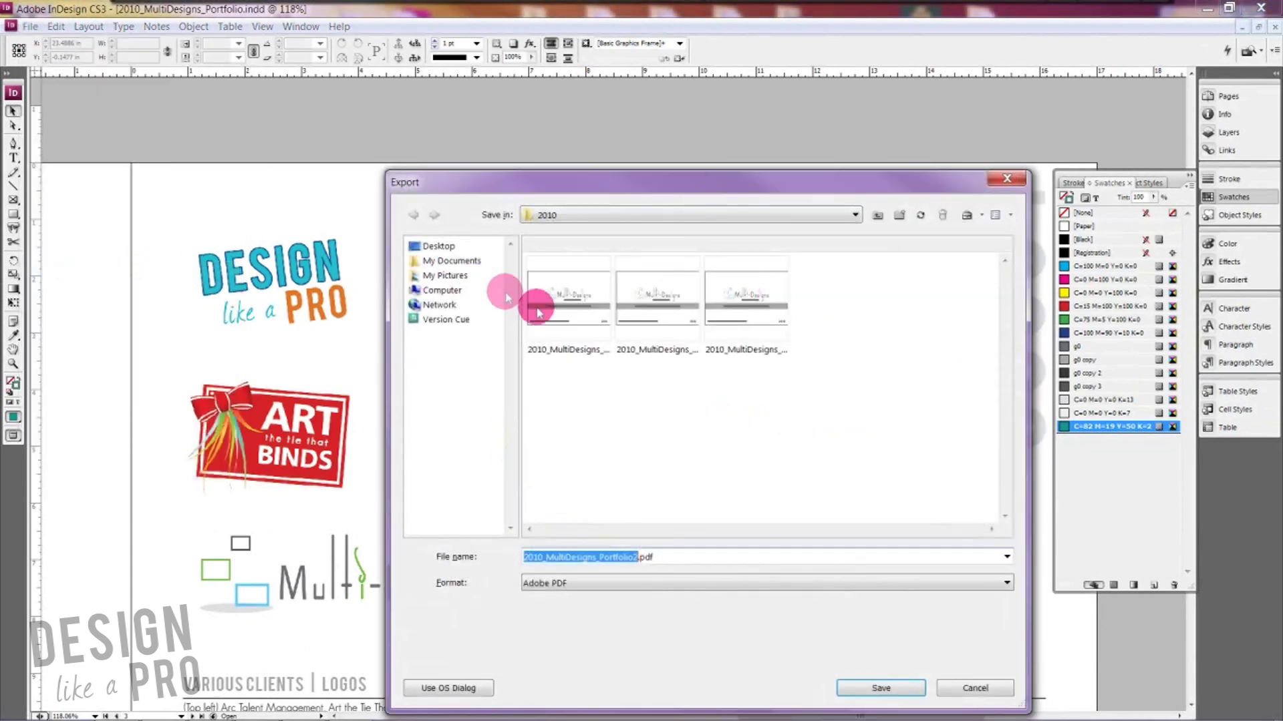
{"action": "left_click", "coordinate": [552, 309]}
{"action": "double_click", "coordinate": [547, 317]}
{"action": "left_click", "coordinate": [728, 454]}
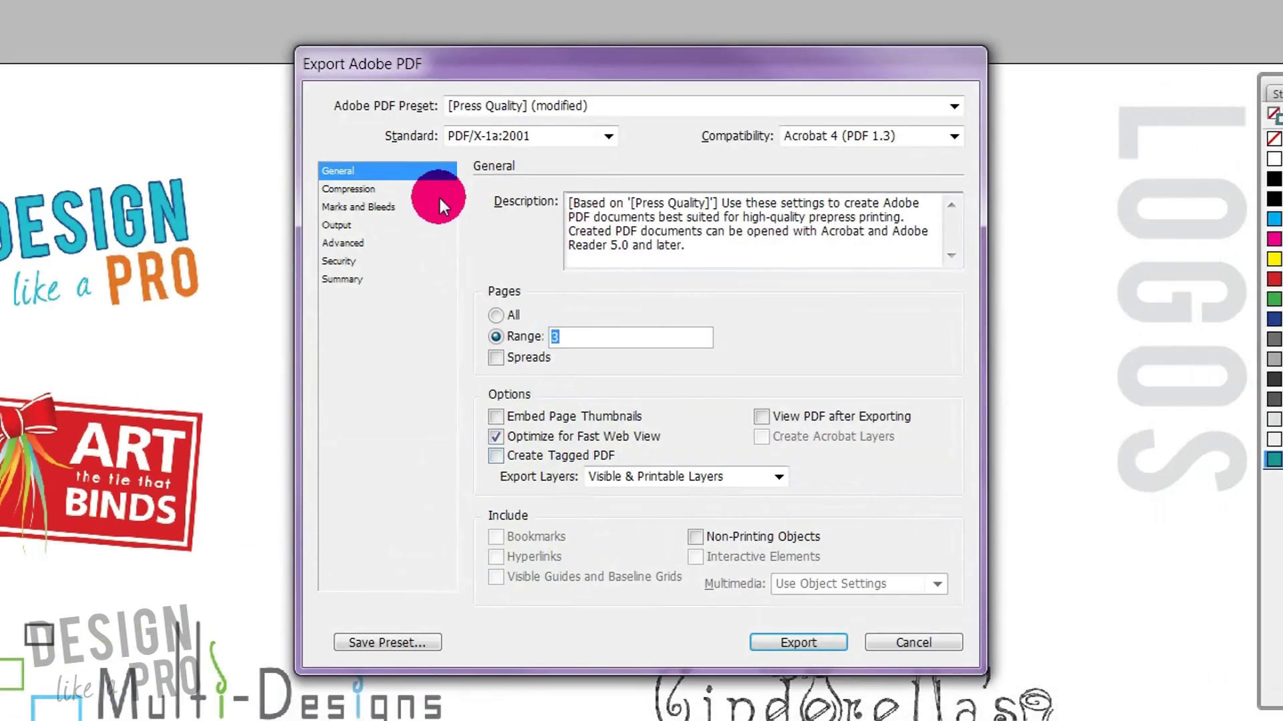
Step: Export with Convert to Destination (Preserve Numbers) to Document CMYK
{"action": "left_click", "coordinate": [350, 223]}
{"action": "left_click", "coordinate": [752, 215]}
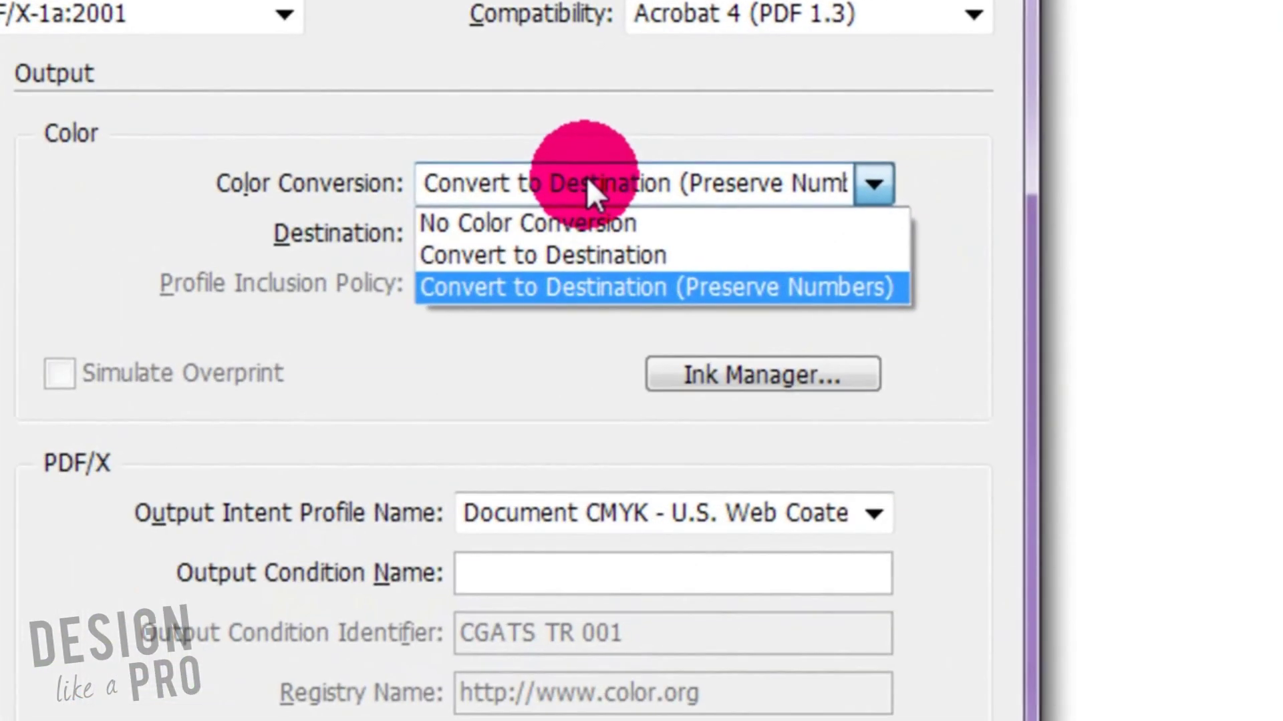
{"action": "left_click", "coordinate": [499, 286]}
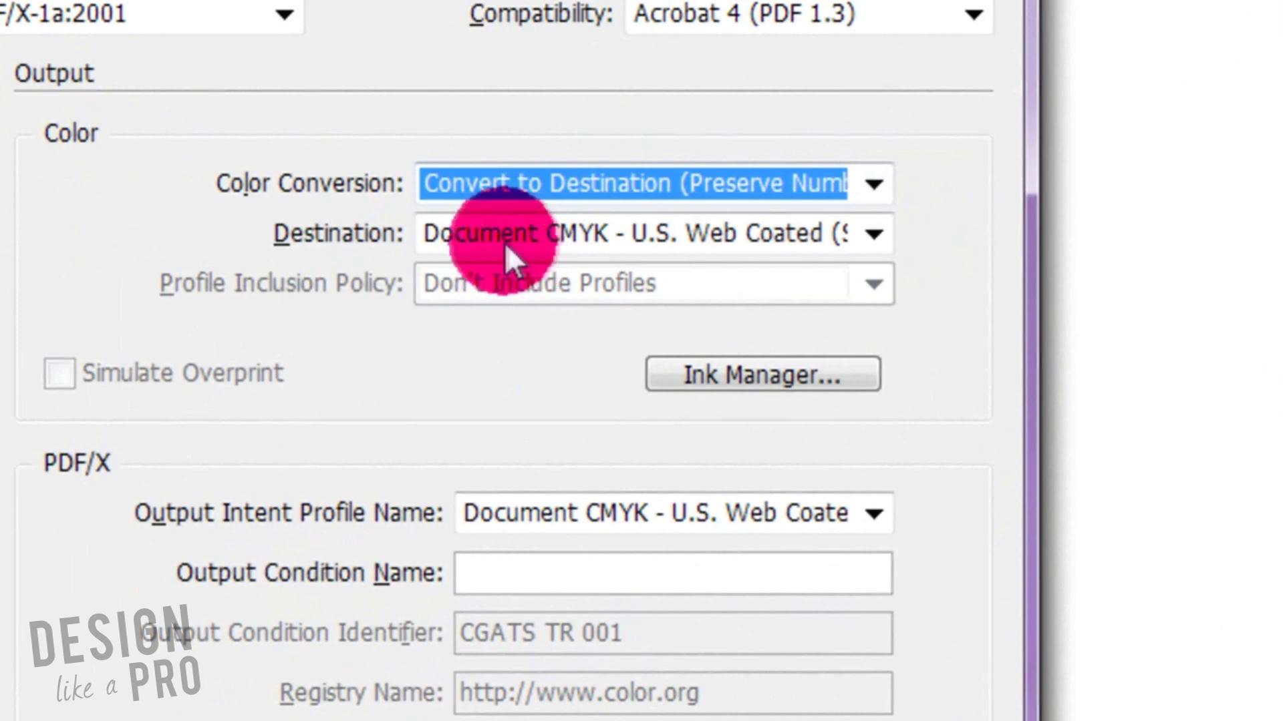
{"action": "left_click", "coordinate": [534, 241]}
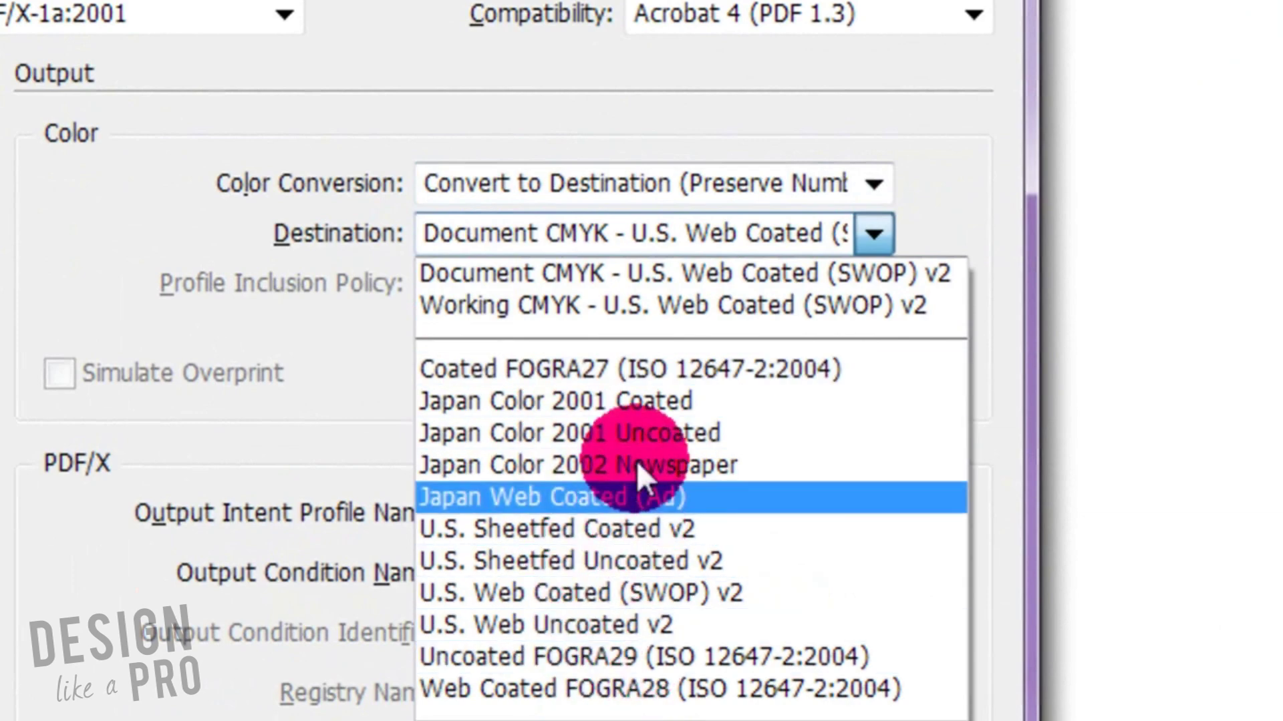
{"action": "left_click", "coordinate": [330, 352]}
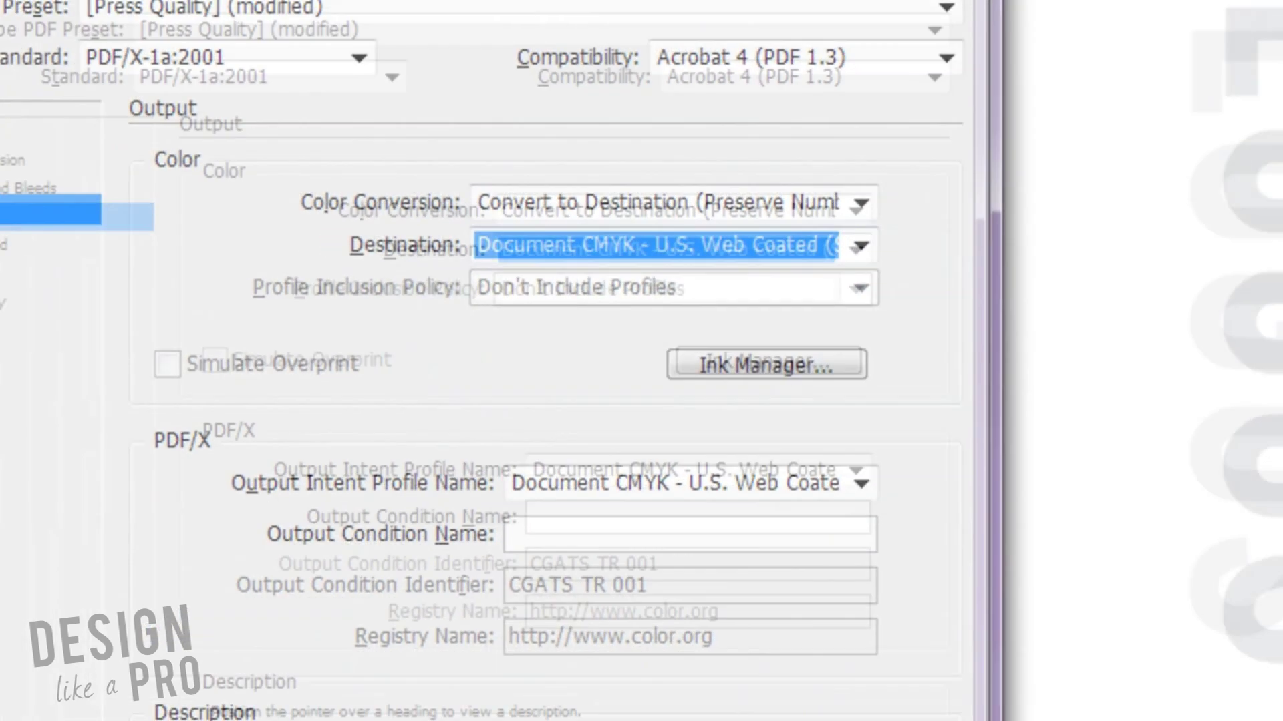
{"action": "left_click", "coordinate": [667, 720]}
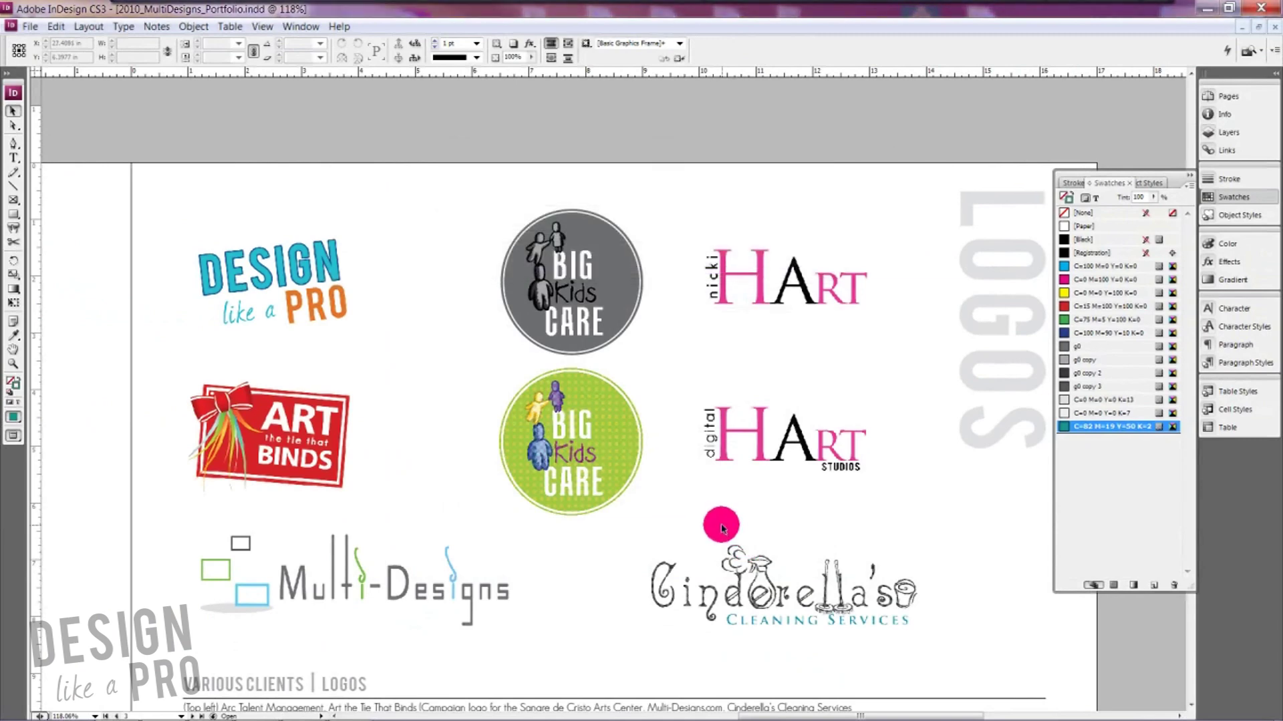
Step: Open 2010_MultiDesigns_Portfolio2.pdf from its Explorer folder in Acrobat
{"action": "mouse_move", "coordinate": [274, 710]}
{"action": "left_click", "coordinate": [133, 710]}
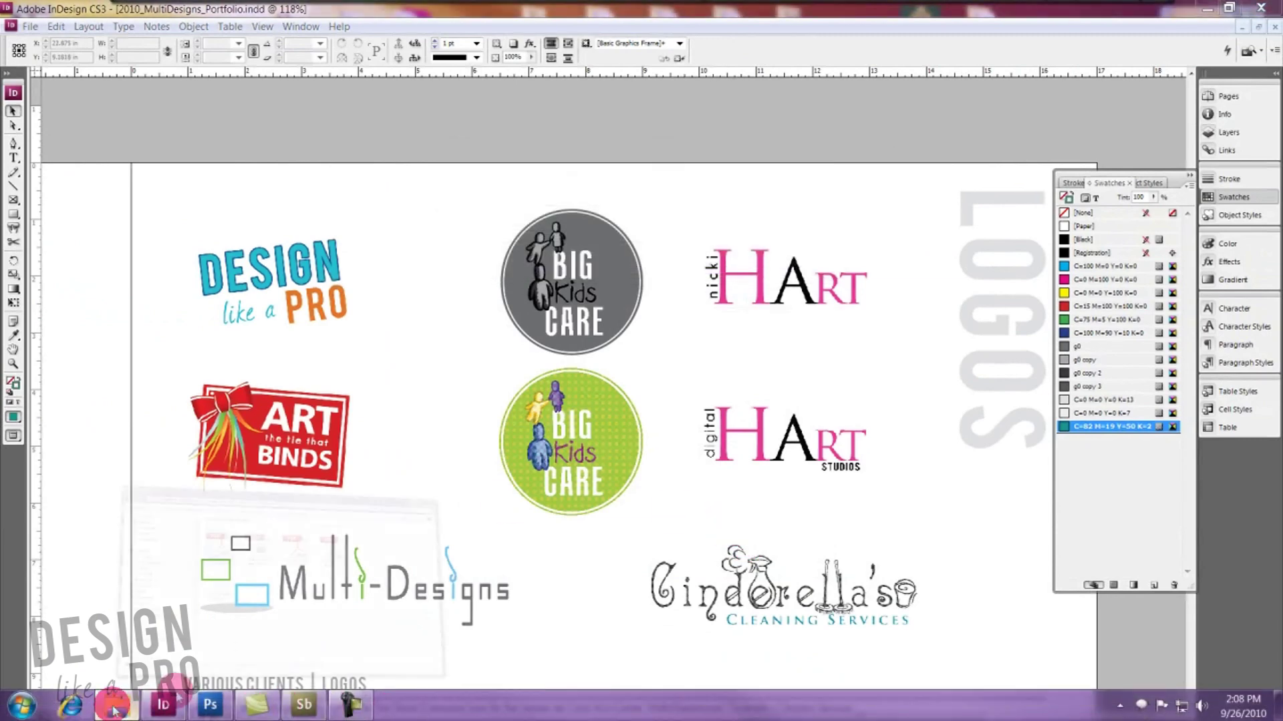
{"action": "left_click", "coordinate": [386, 260]}
{"action": "double_click", "coordinate": [386, 260]}
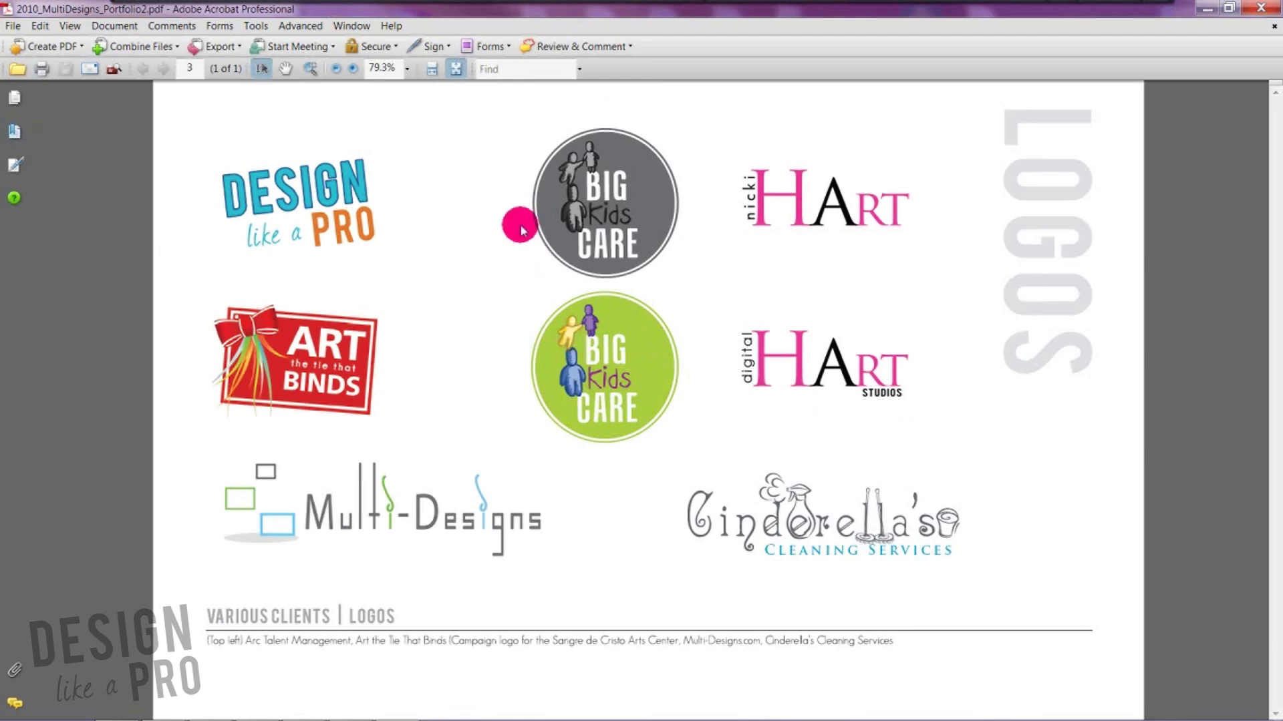
{"action": "left_click", "coordinate": [307, 28]}
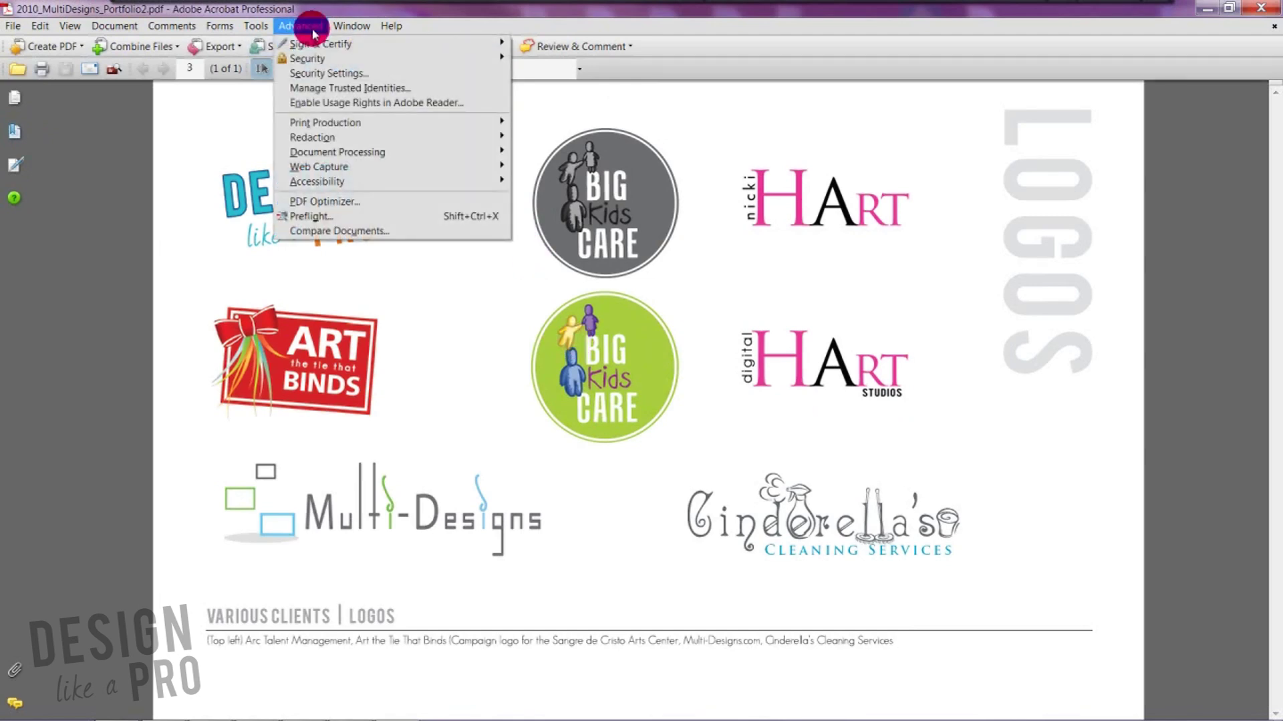
Step: Run the Preflight PDF analysis check 'List images not CMYK' and close the results
{"action": "mouse_move", "coordinate": [344, 122]}
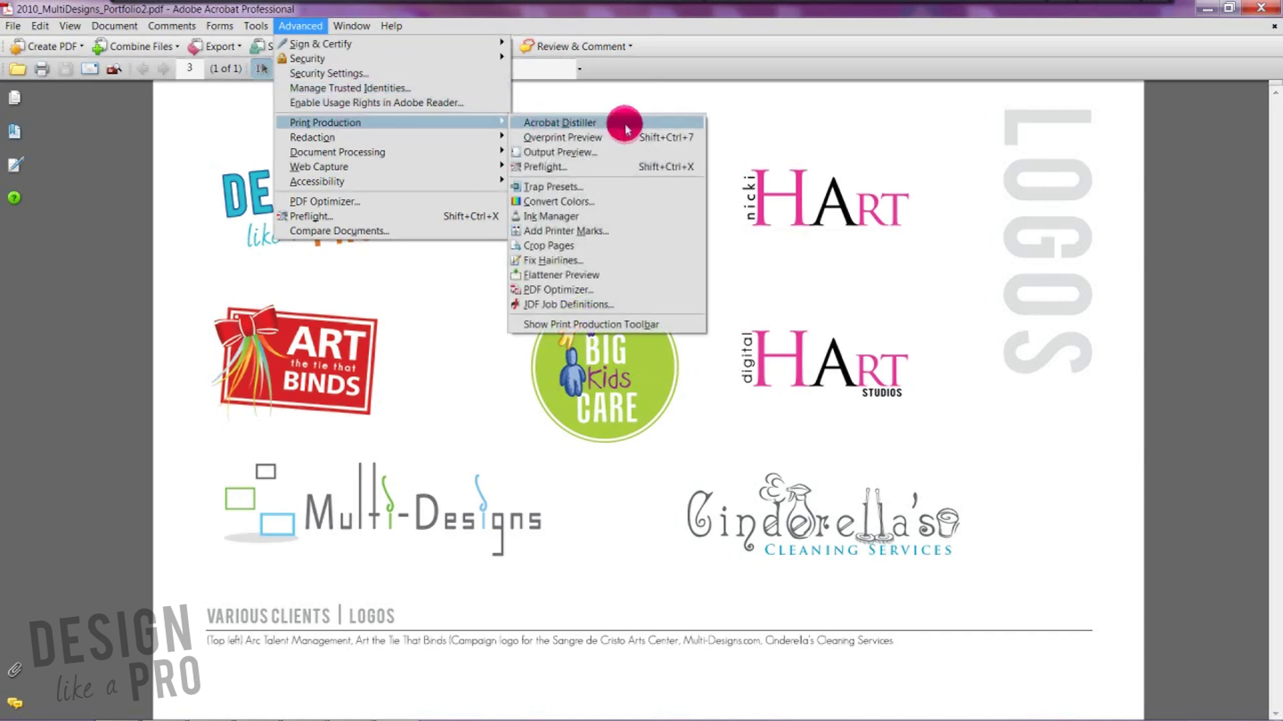
{"action": "left_click", "coordinate": [616, 170]}
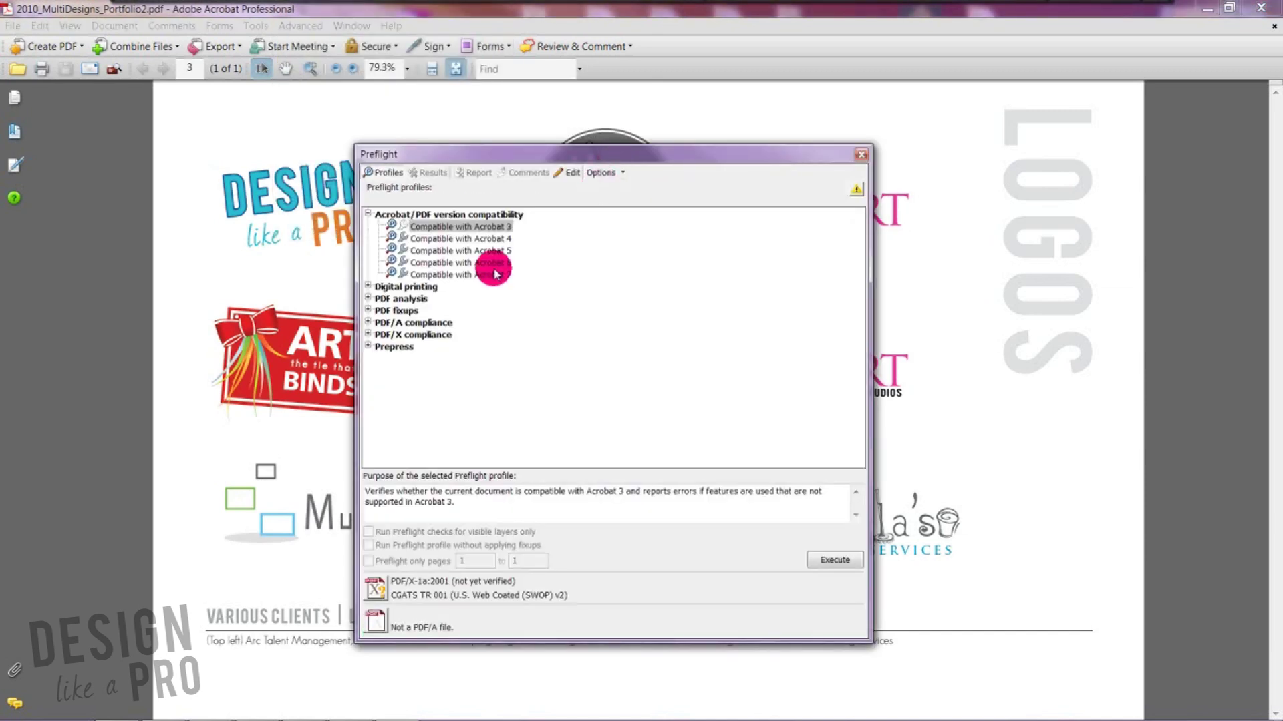
{"action": "left_click", "coordinate": [368, 298]}
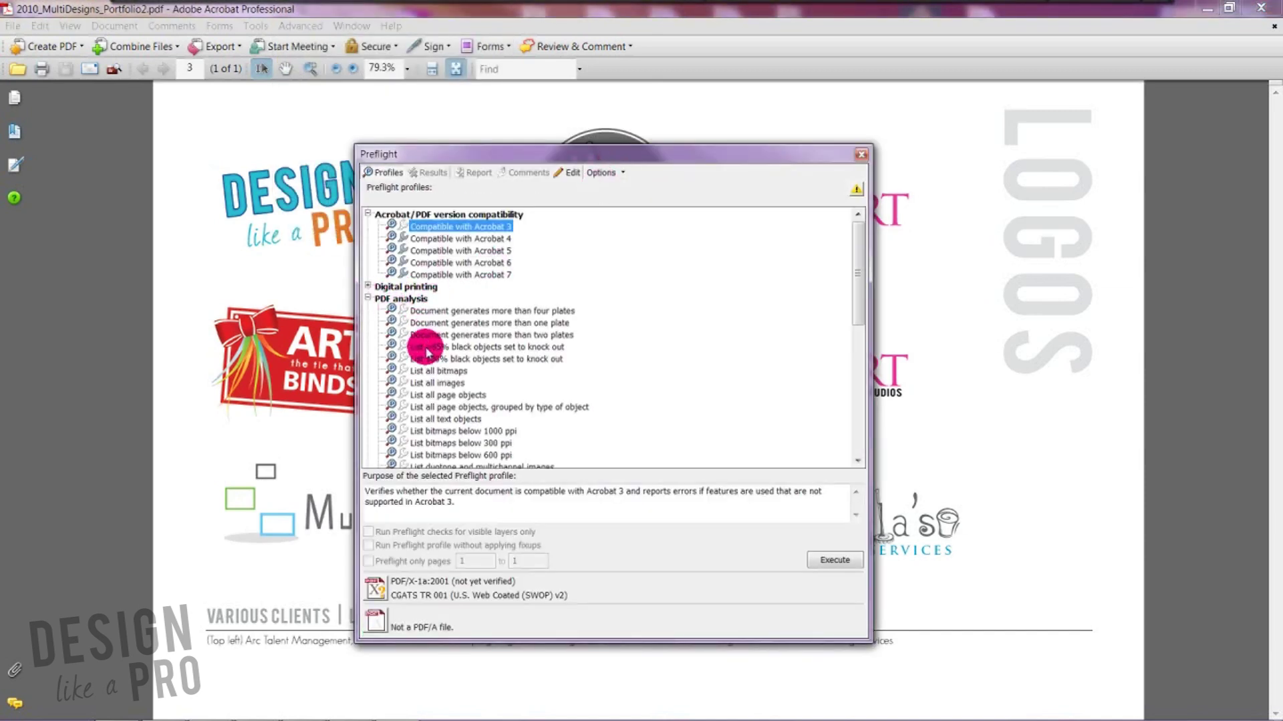
{"action": "scroll", "coordinate": [549, 417], "scroll_direction": "down", "scroll_amount": 4}
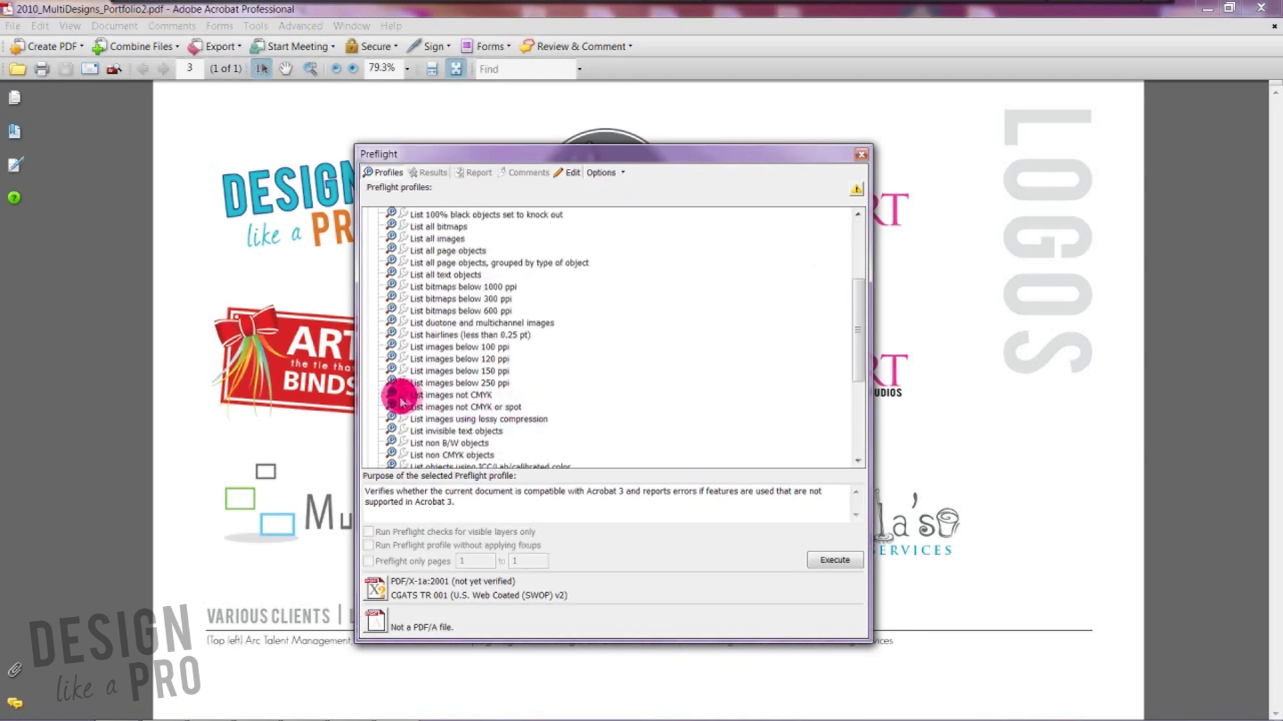
{"action": "double_click", "coordinate": [455, 397]}
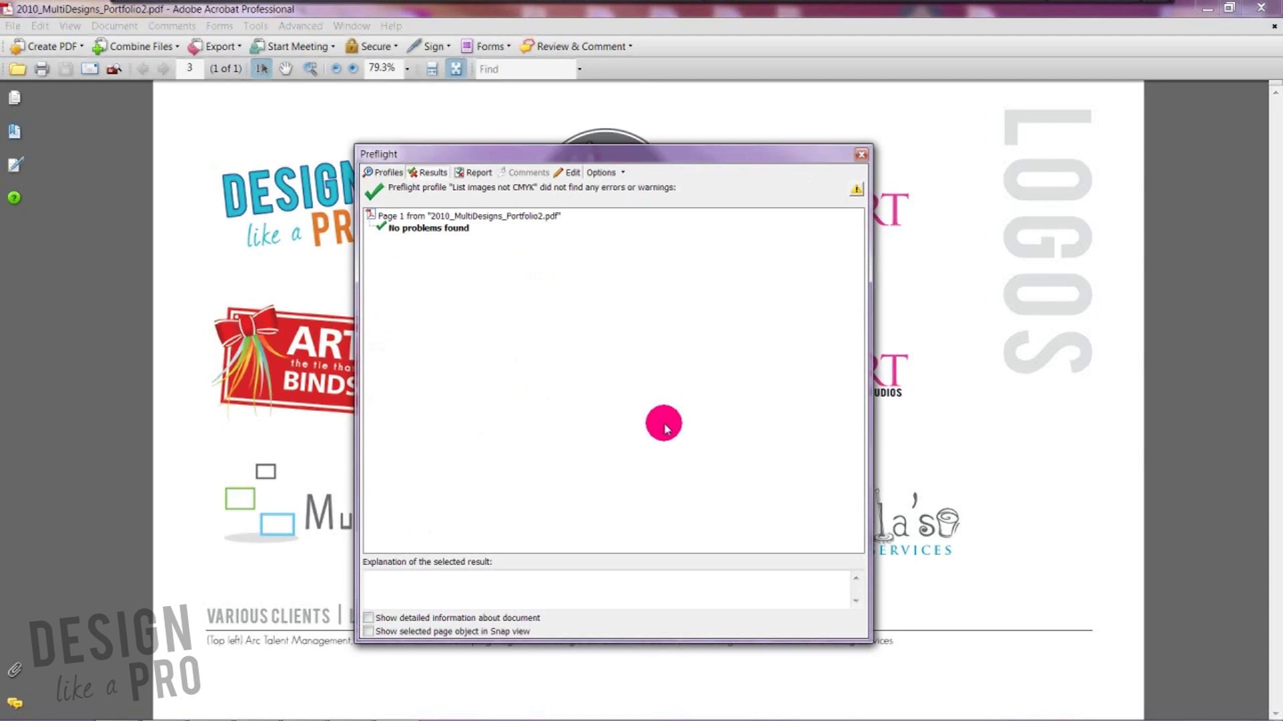
{"action": "left_click", "coordinate": [861, 154]}
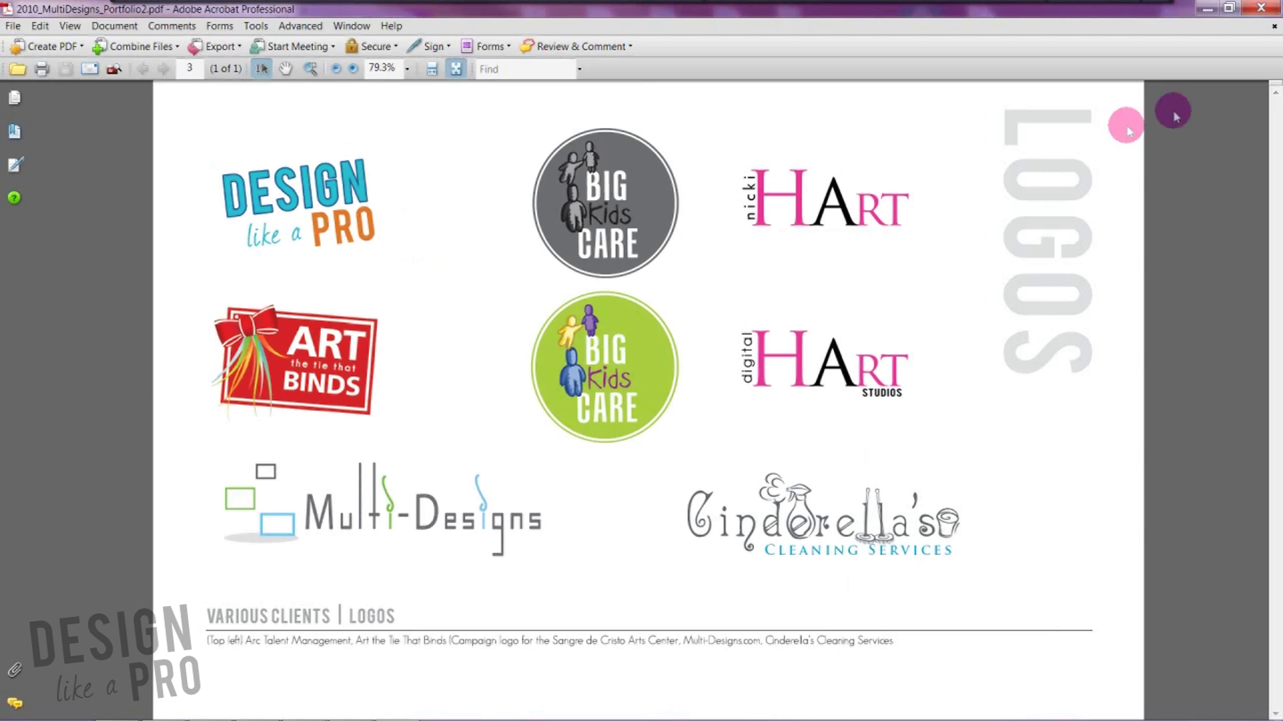
Step: Close Acrobat and the file browser, returning to Photoshop
{"action": "left_click", "coordinate": [1260, 8]}
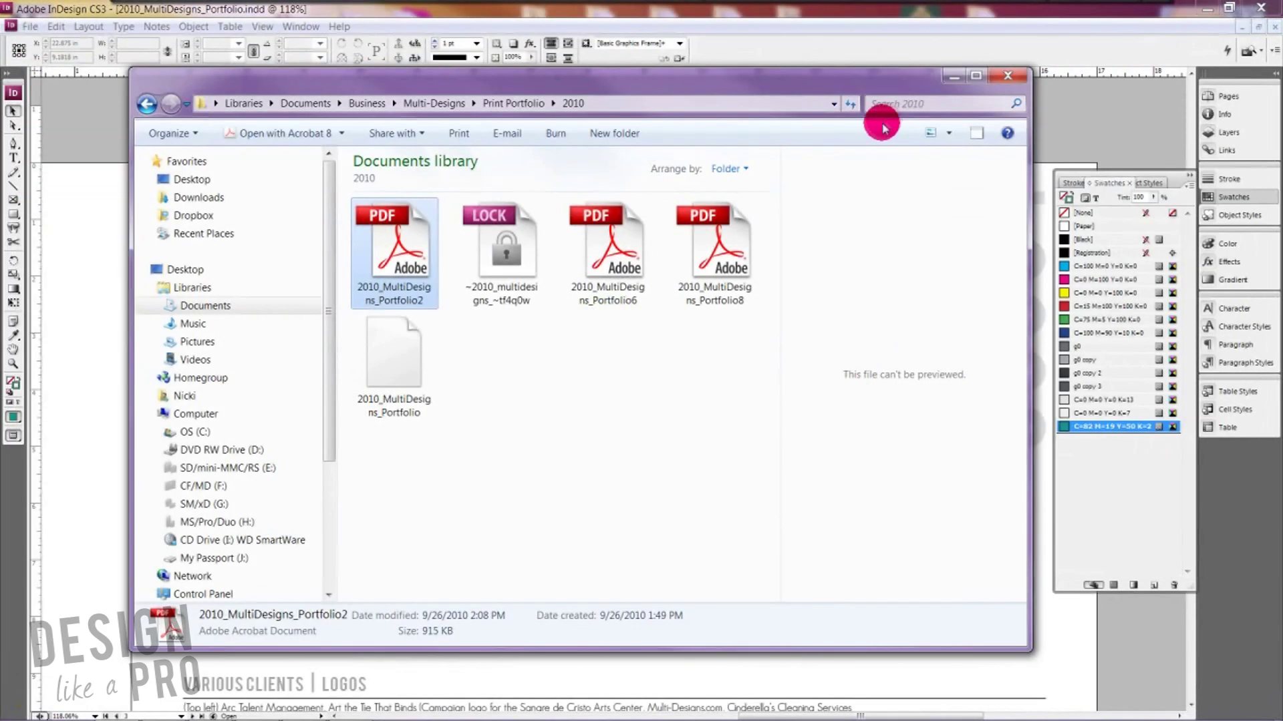
{"action": "left_click", "coordinate": [954, 76]}
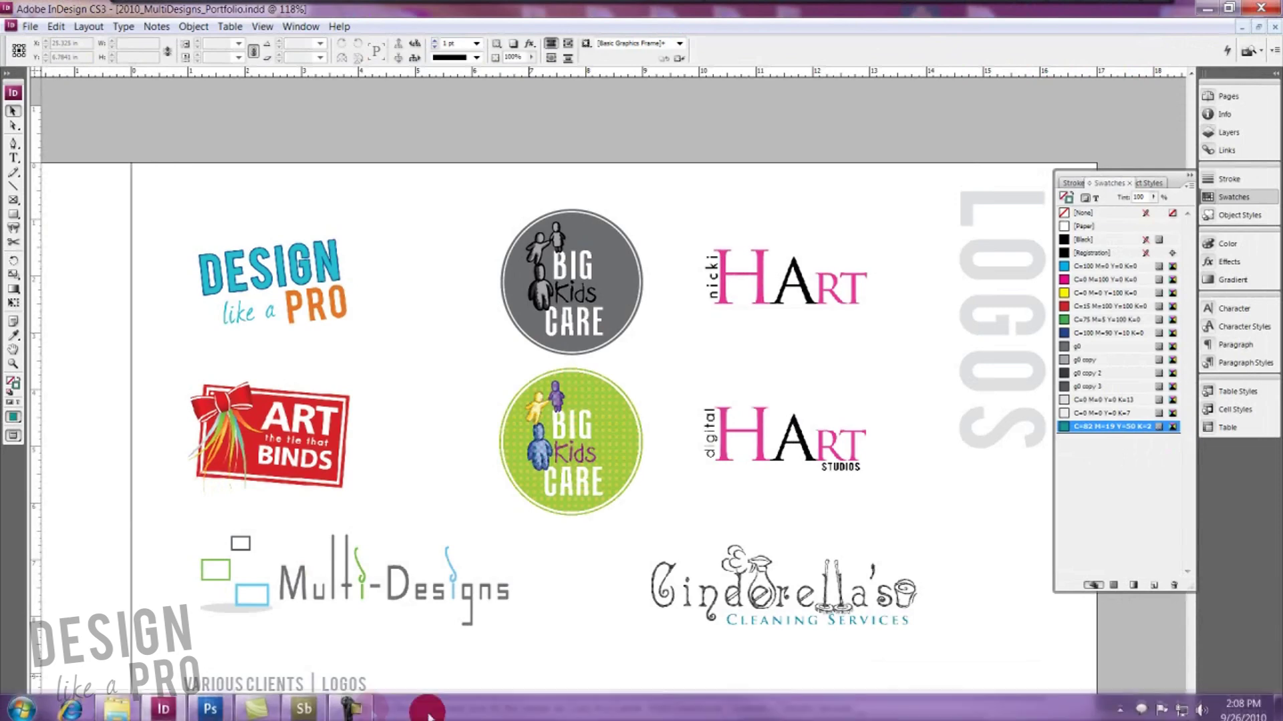
{"action": "left_click", "coordinate": [407, 704]}
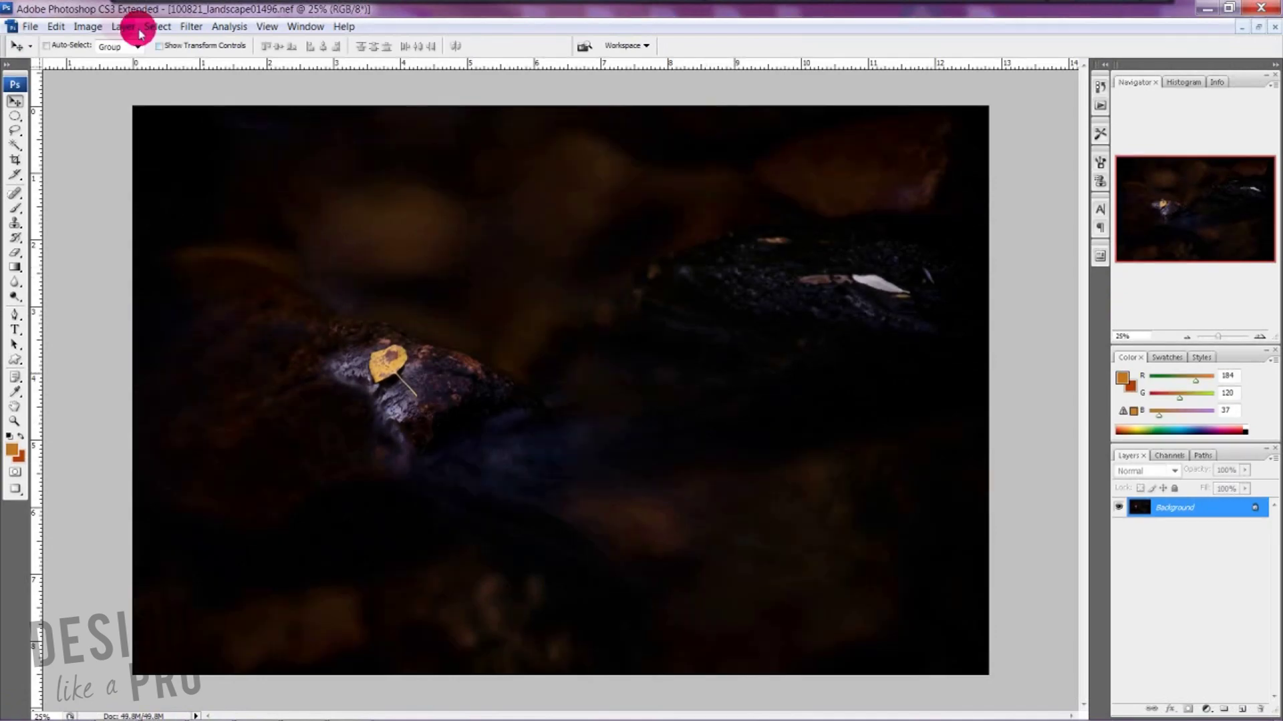
Step: Set the landscape photo's mode to RGB Color, then convert it to CMYK Color
{"action": "left_click", "coordinate": [87, 26]}
{"action": "left_click", "coordinate": [98, 45]}
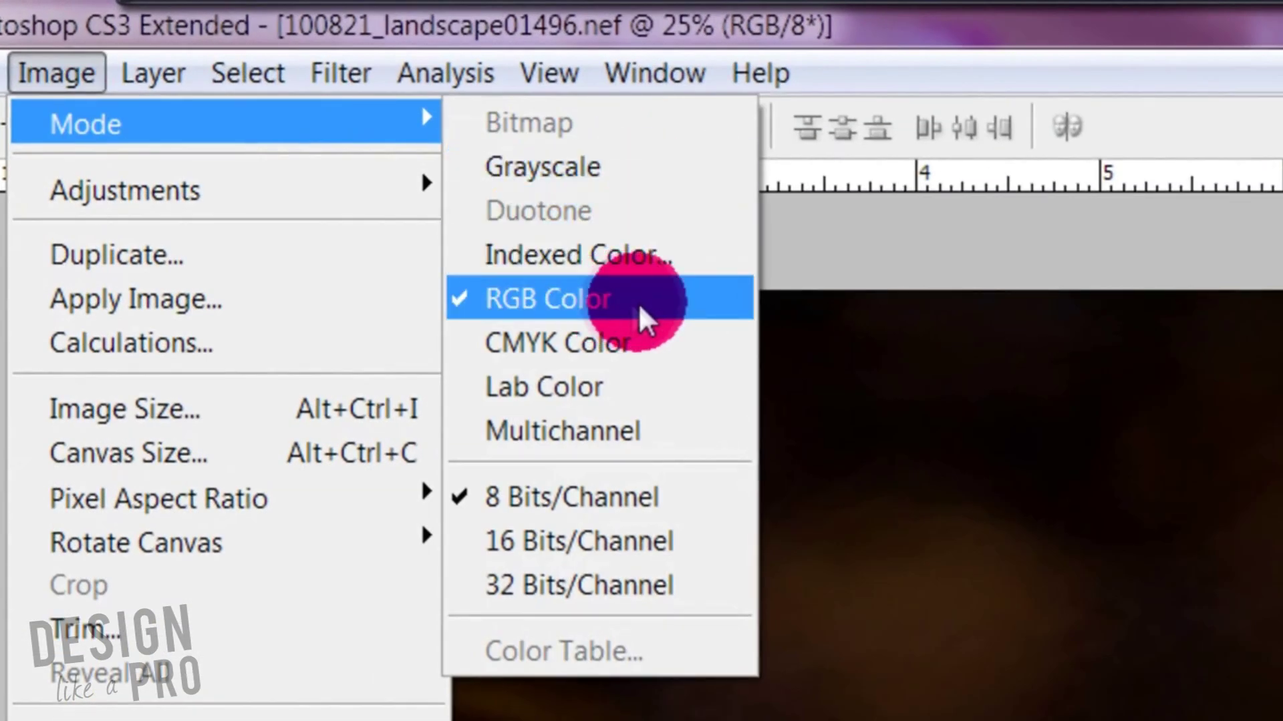
{"action": "left_click", "coordinate": [634, 307]}
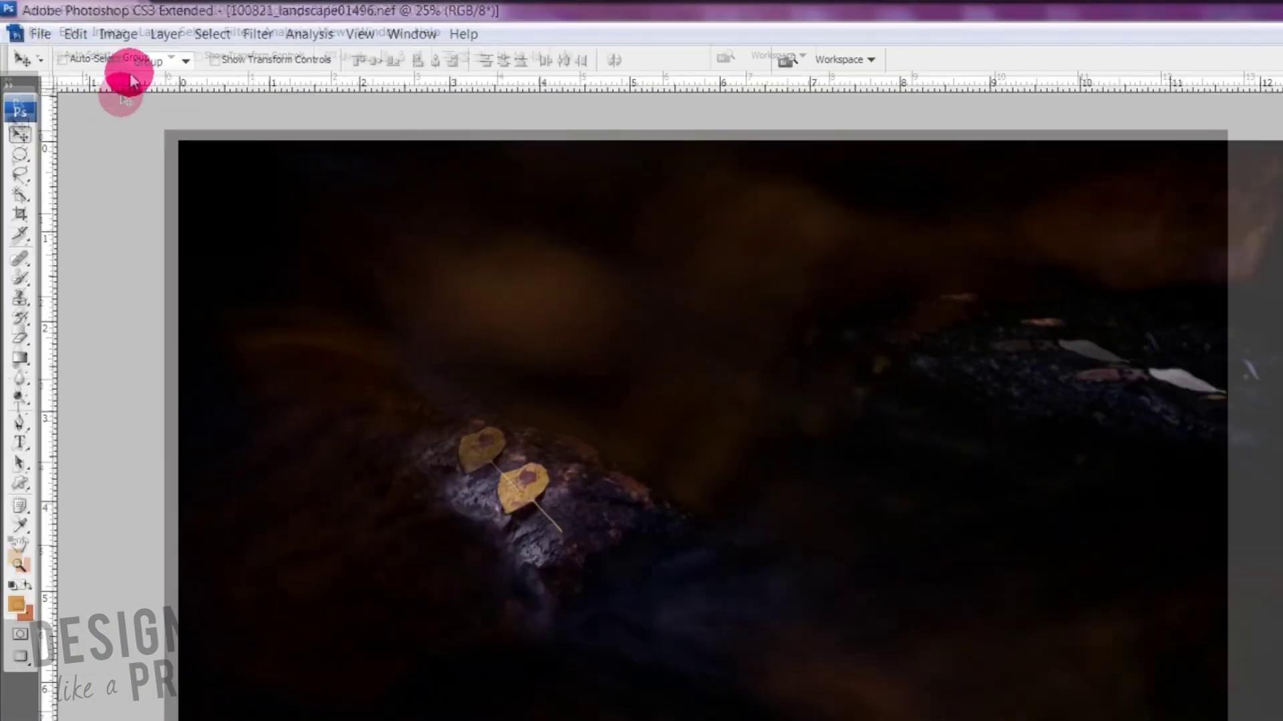
{"action": "left_click", "coordinate": [87, 26]}
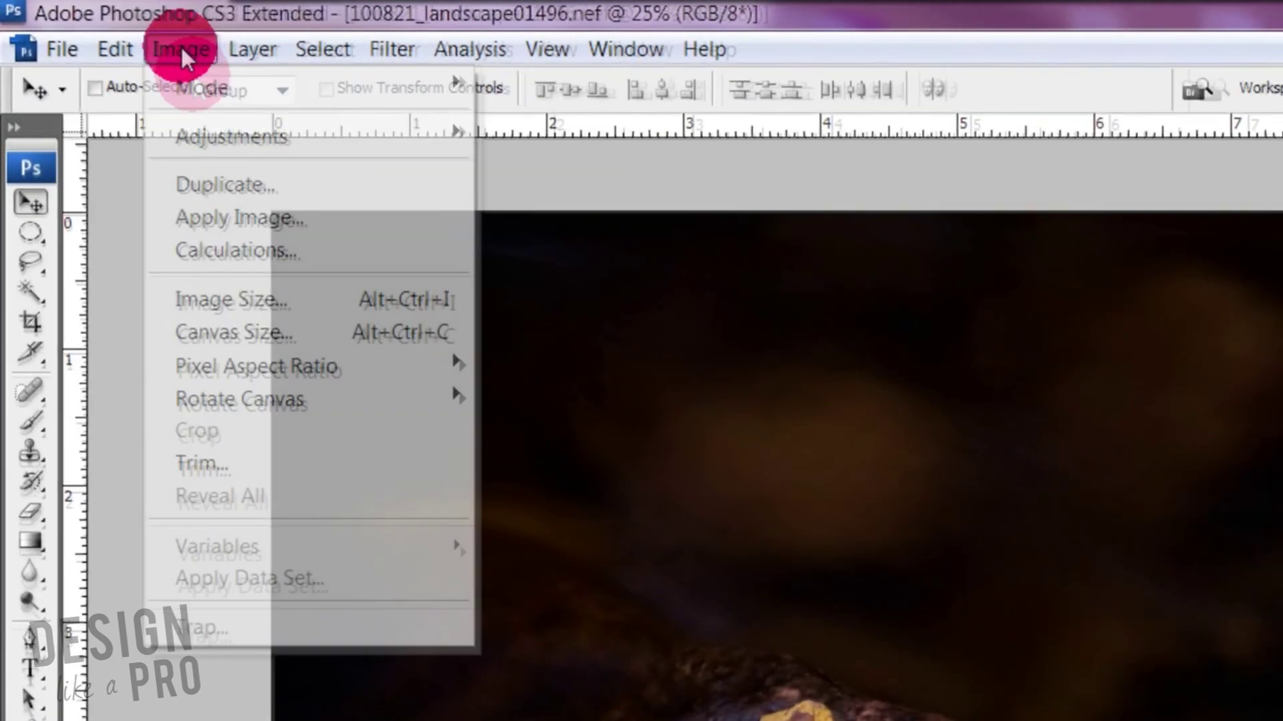
{"action": "left_click", "coordinate": [94, 44]}
{"action": "left_click", "coordinate": [565, 255]}
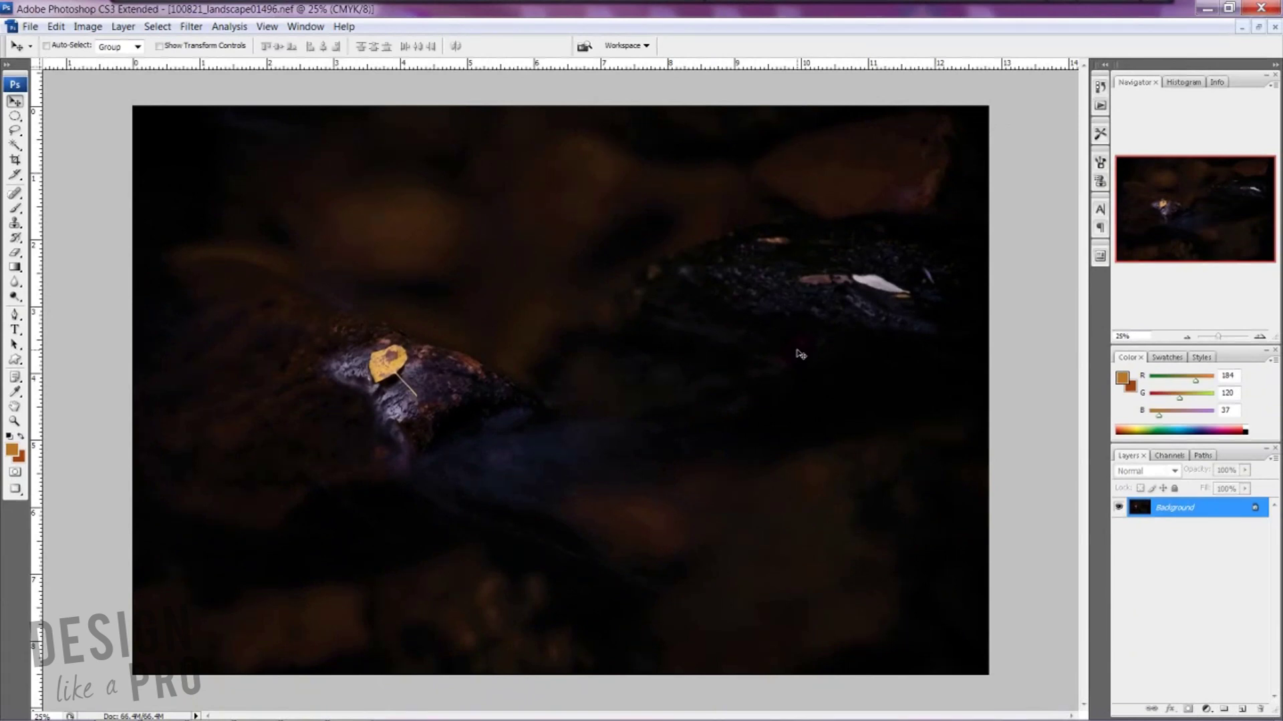
Step: Compare the original RGB and CMYK Color states in the History panel
{"action": "left_click", "coordinate": [1099, 88]}
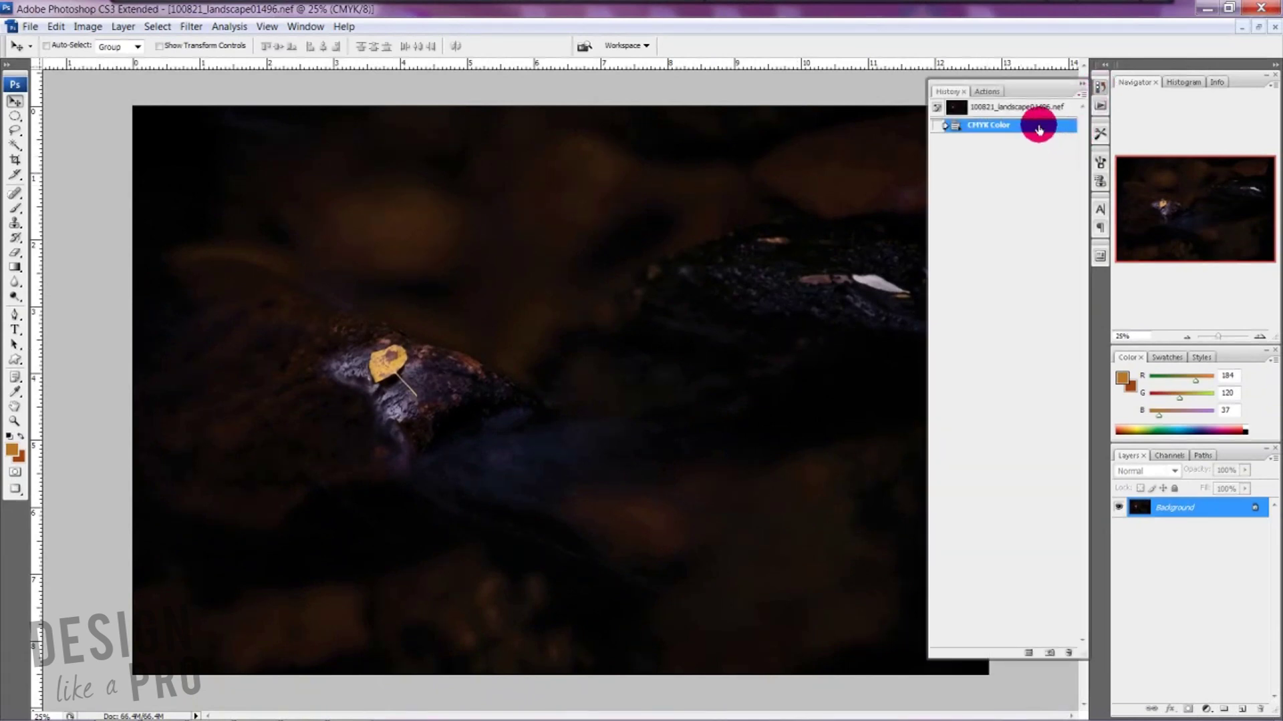
{"action": "left_click", "coordinate": [1025, 107]}
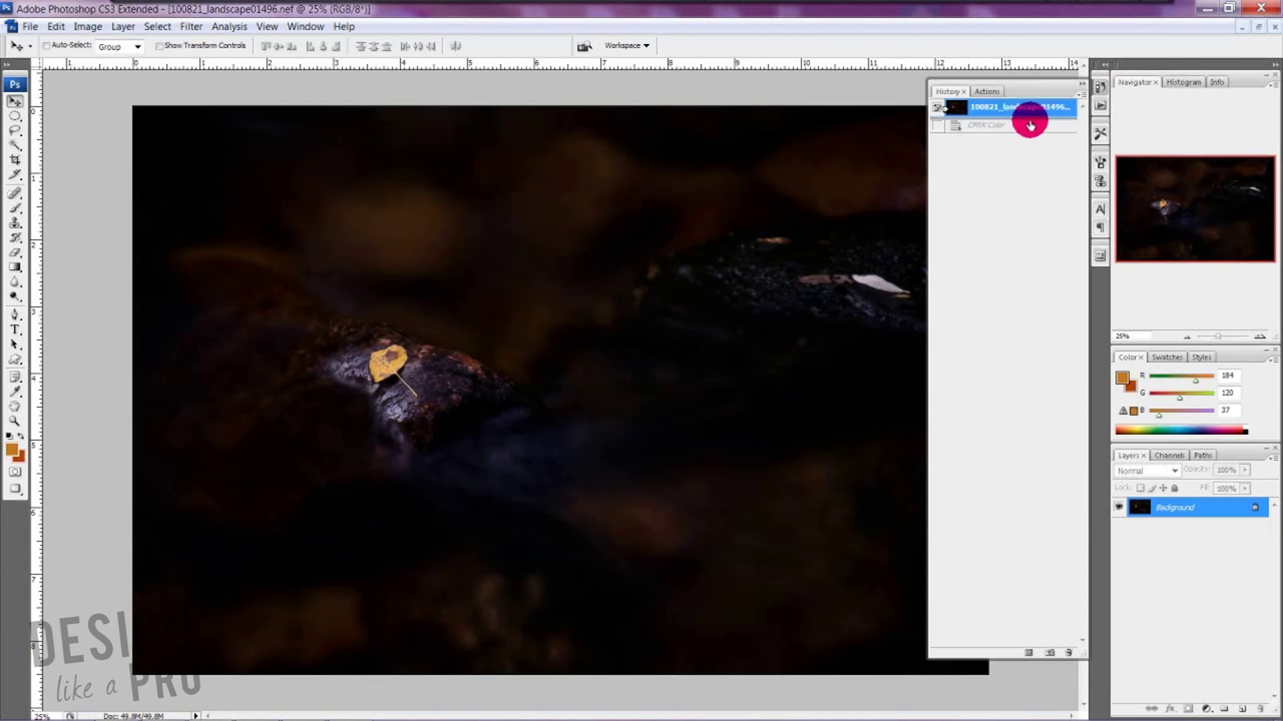
{"action": "left_click", "coordinate": [1031, 125]}
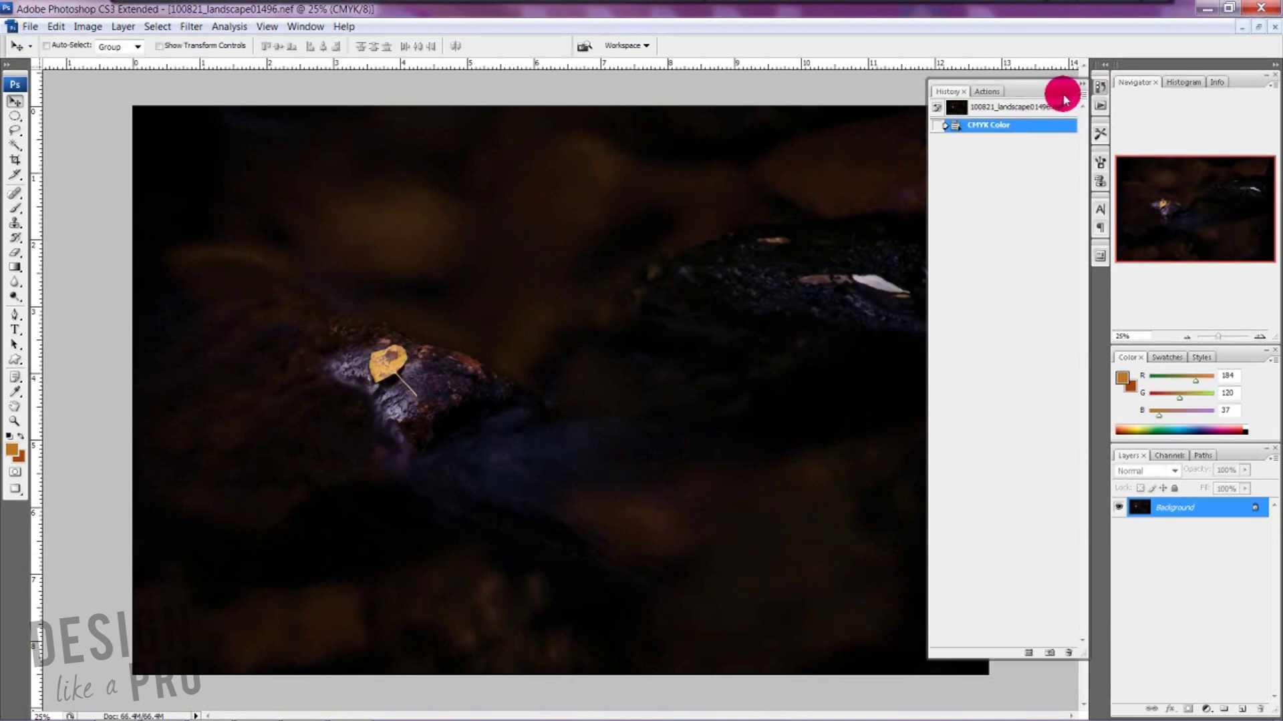
Step: Collapse the History panel and bring InDesign back to the front
{"action": "left_click", "coordinate": [1081, 84]}
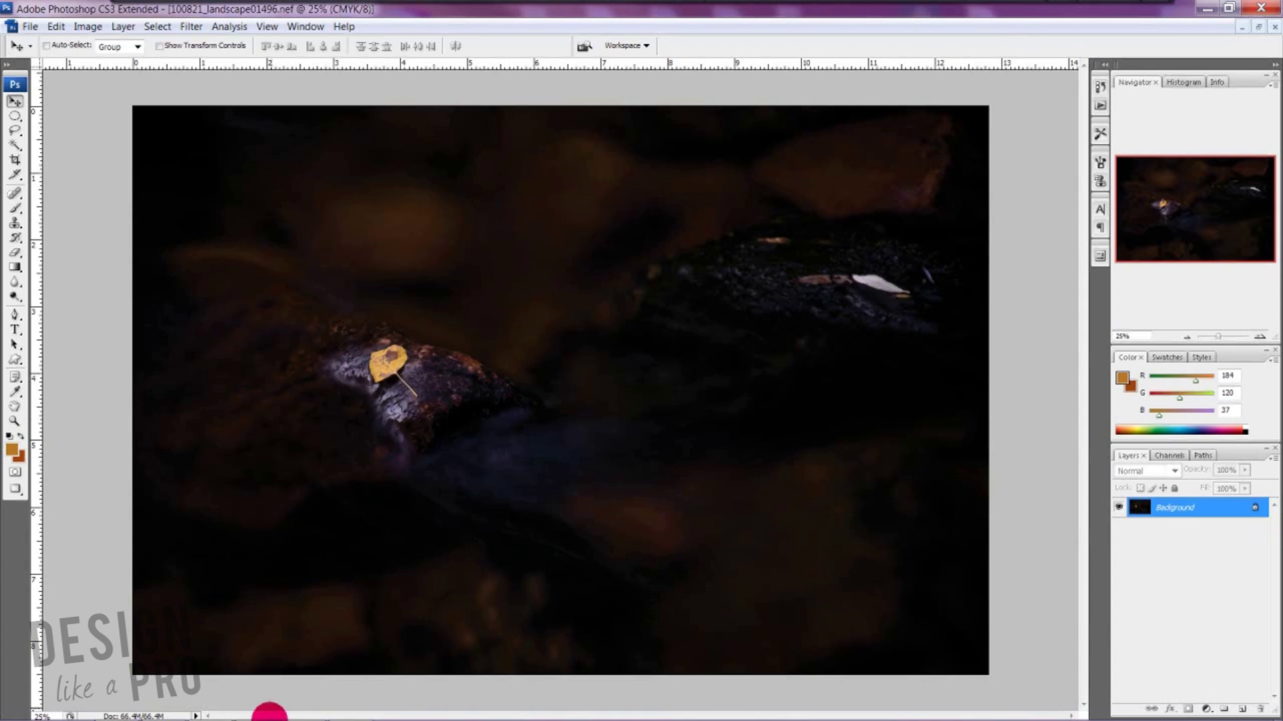
{"action": "left_click", "coordinate": [163, 705]}
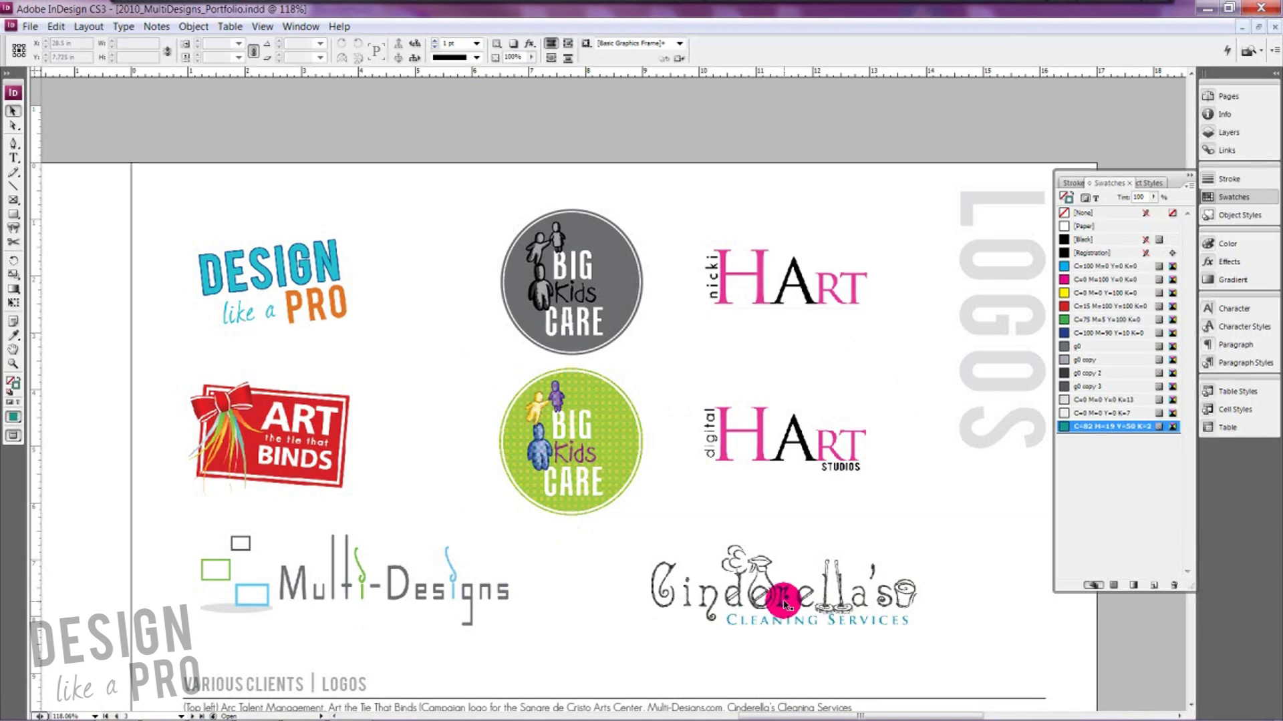
{"action": "mouse_move", "coordinate": [426, 705]}
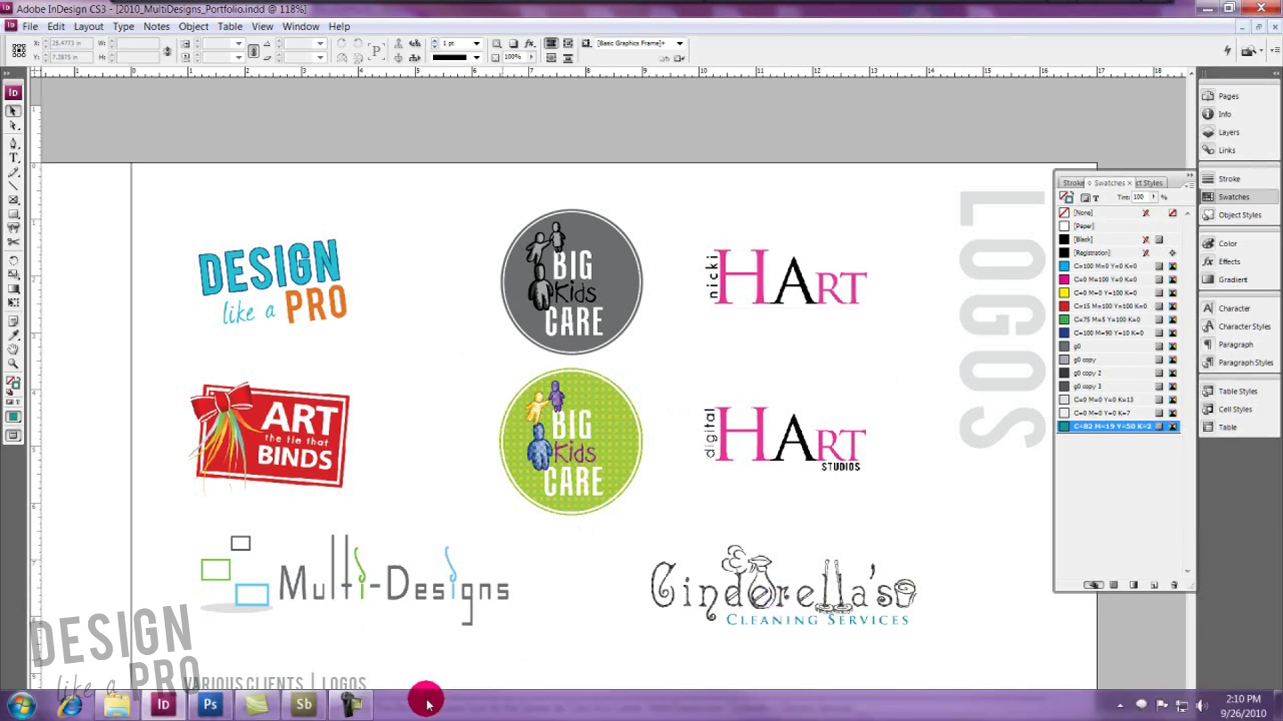